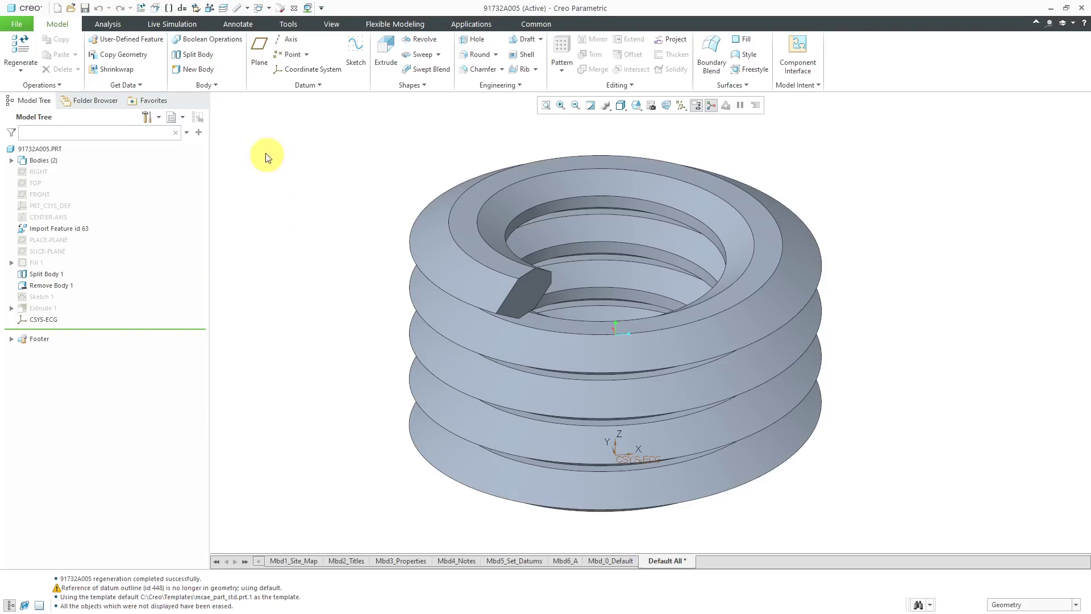
Step: Create a new part named HELICOIL and maximize the window
{"action": "left_click", "coordinate": [57, 8]}
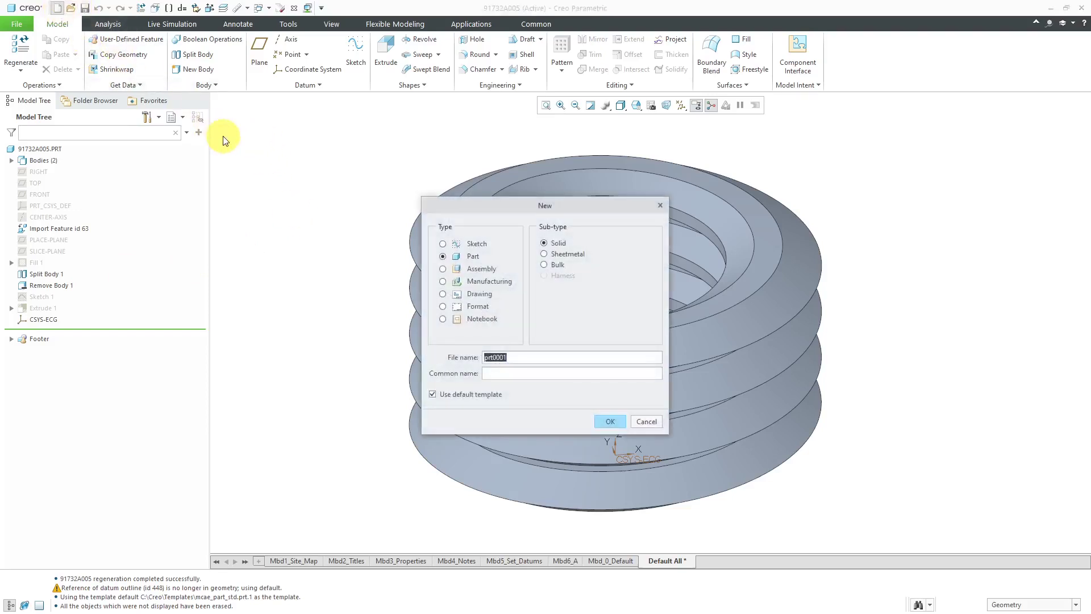
{"action": "type", "text": "helicoil"}
{"action": "key", "text": "Return"}
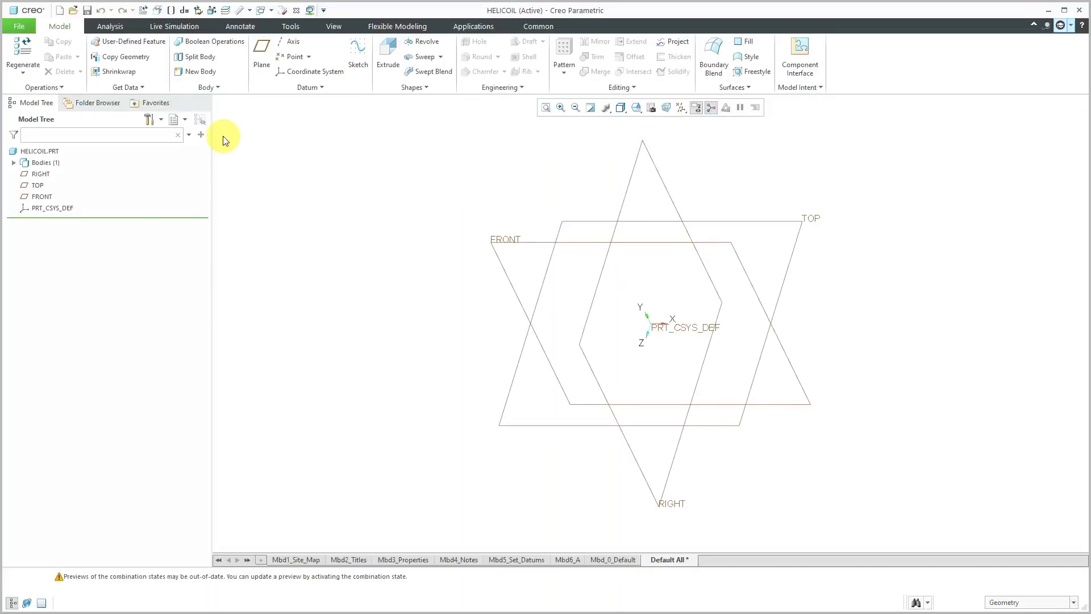
{"action": "left_click", "coordinate": [1064, 10]}
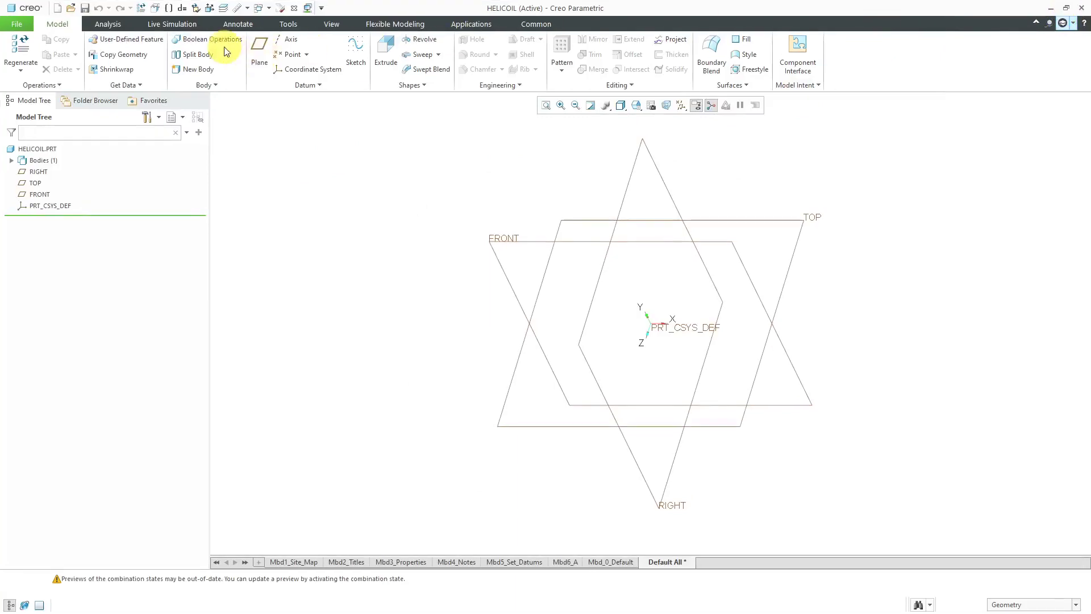
Step: Set the model accuracy to Absolute .0004 in Model Properties and regenerate
{"action": "left_click", "coordinate": [155, 9]}
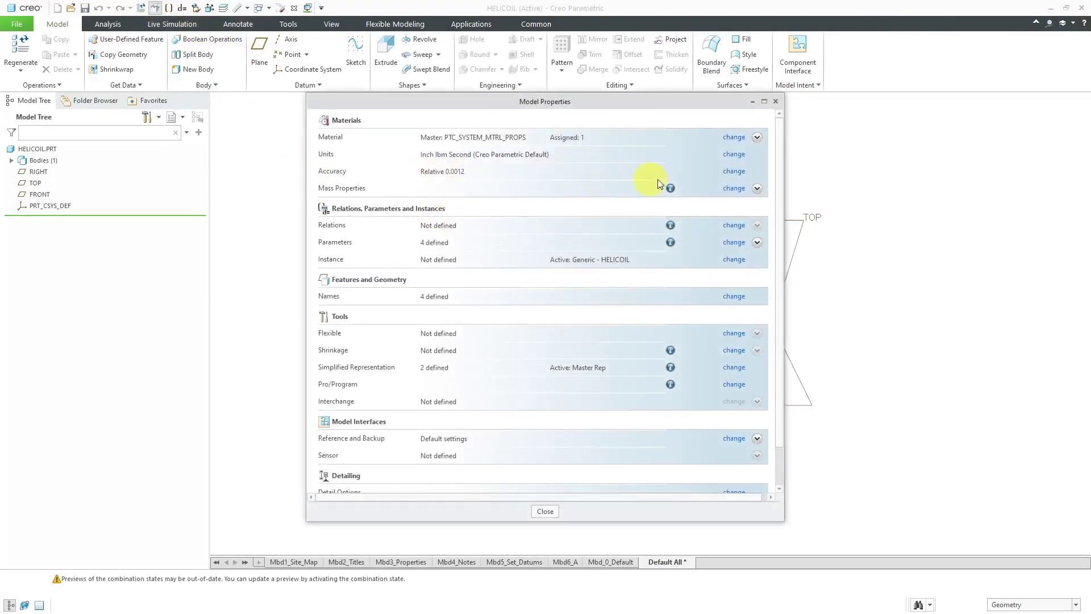
{"action": "left_click", "coordinate": [734, 171]}
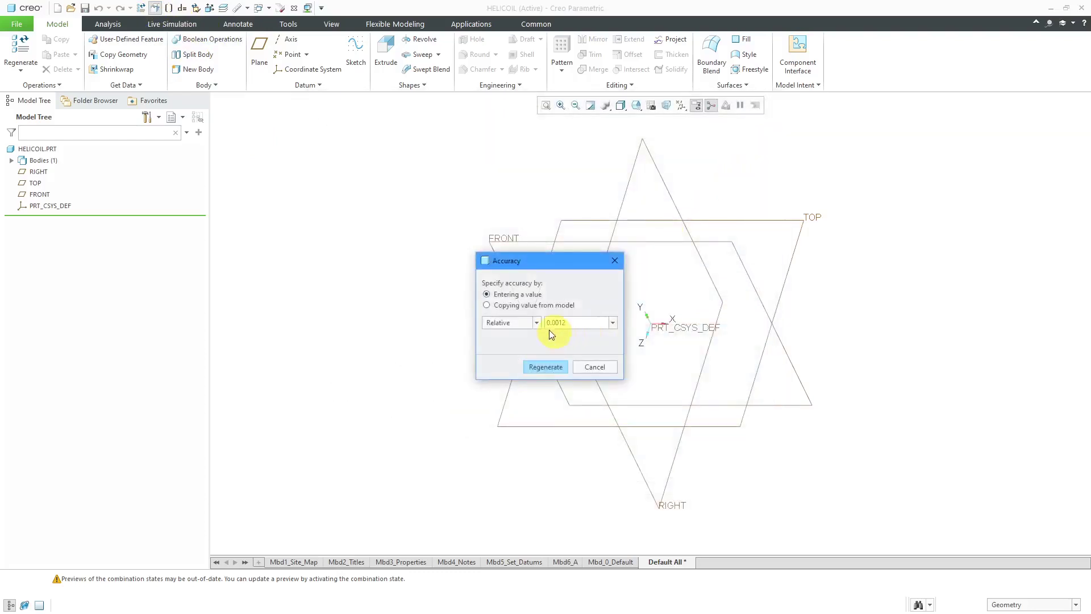
{"action": "left_click", "coordinate": [494, 325]}
{"action": "left_click", "coordinate": [505, 346]}
{"action": "double_click", "coordinate": [578, 329]}
{"action": "type", "text": "."}
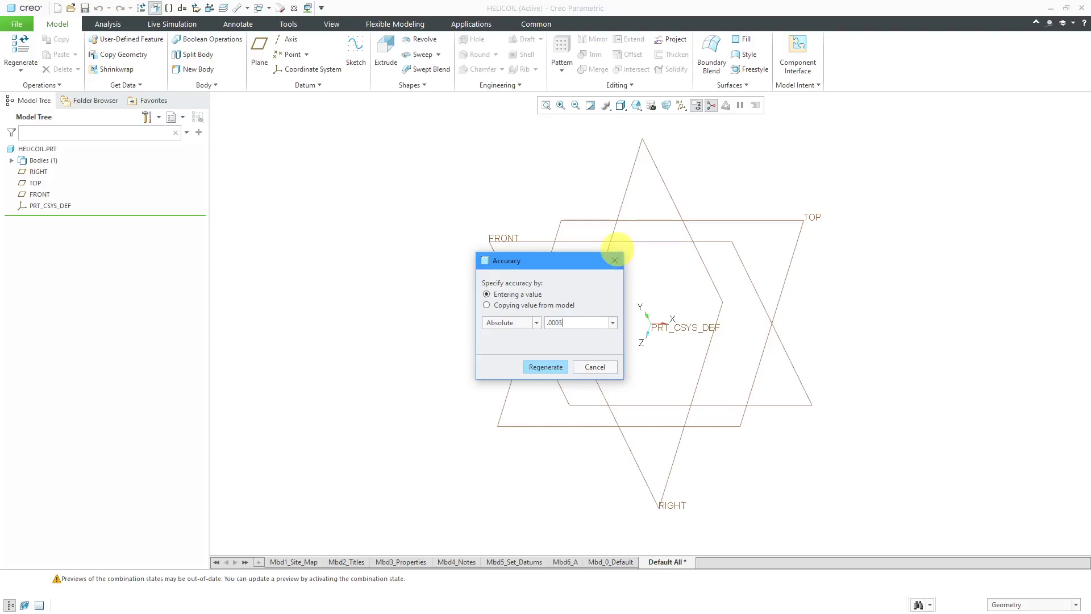
{"action": "left_click", "coordinate": [546, 367]}
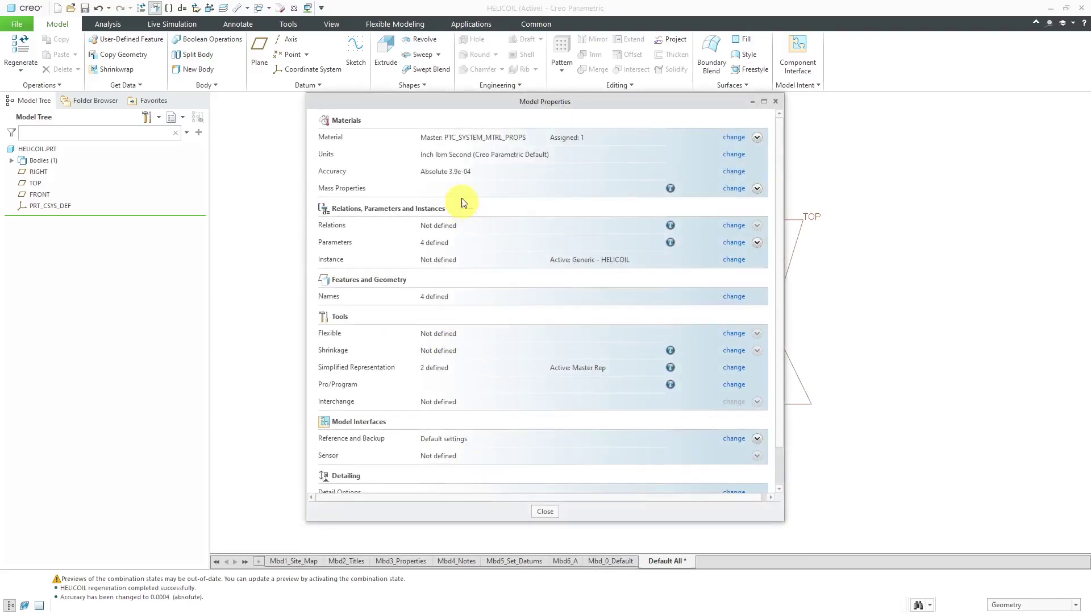
{"action": "left_click", "coordinate": [545, 511]}
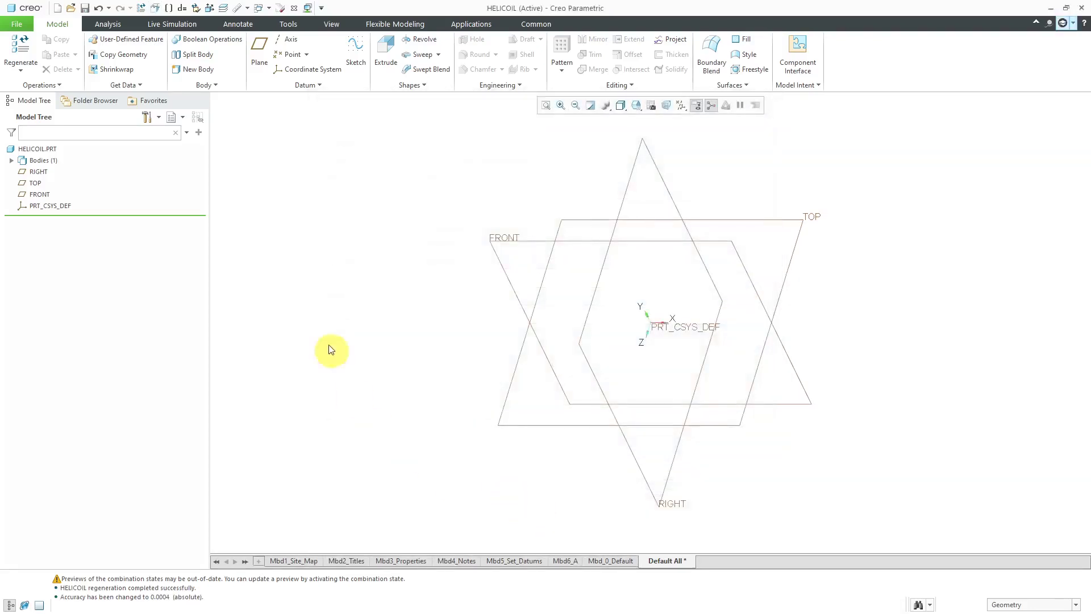
Step: Import 91732A005.STEP as Geometry type and finish the Import feature
{"action": "left_click", "coordinate": [128, 86]}
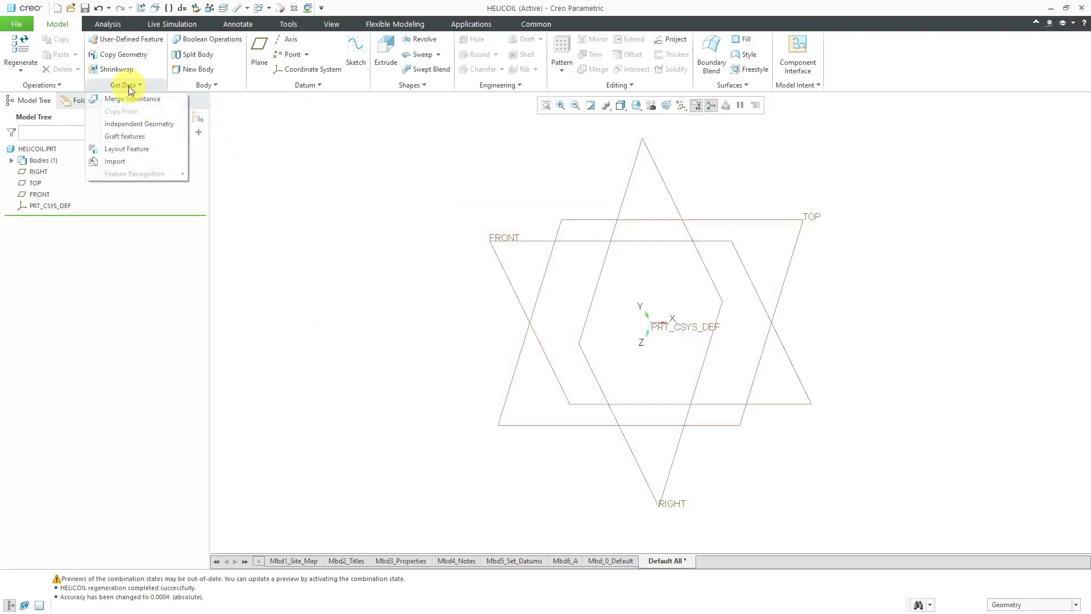
{"action": "left_click", "coordinate": [117, 161]}
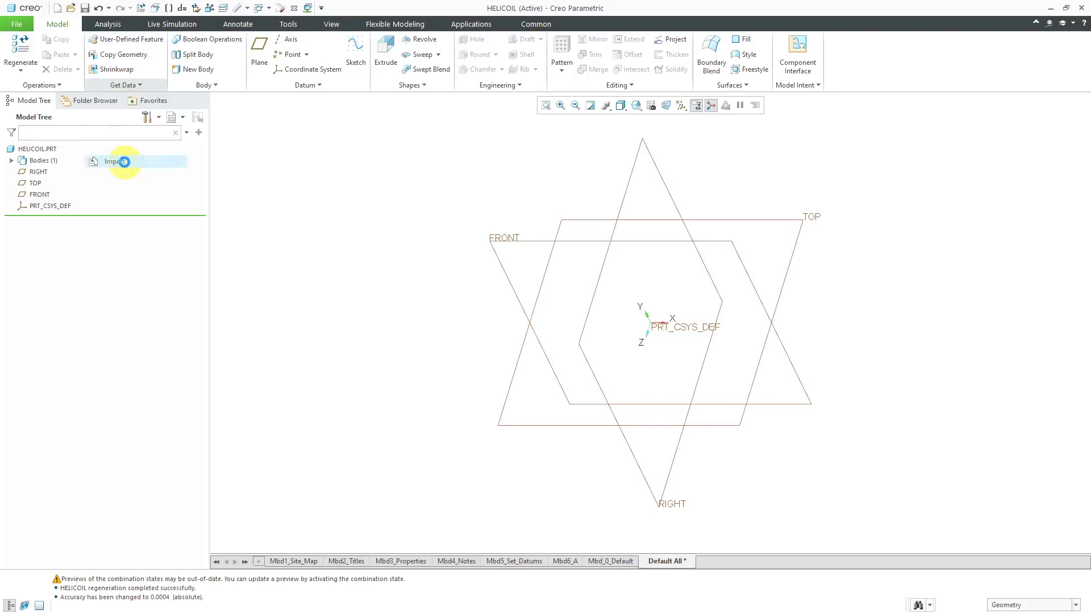
{"action": "left_click", "coordinate": [454, 295]}
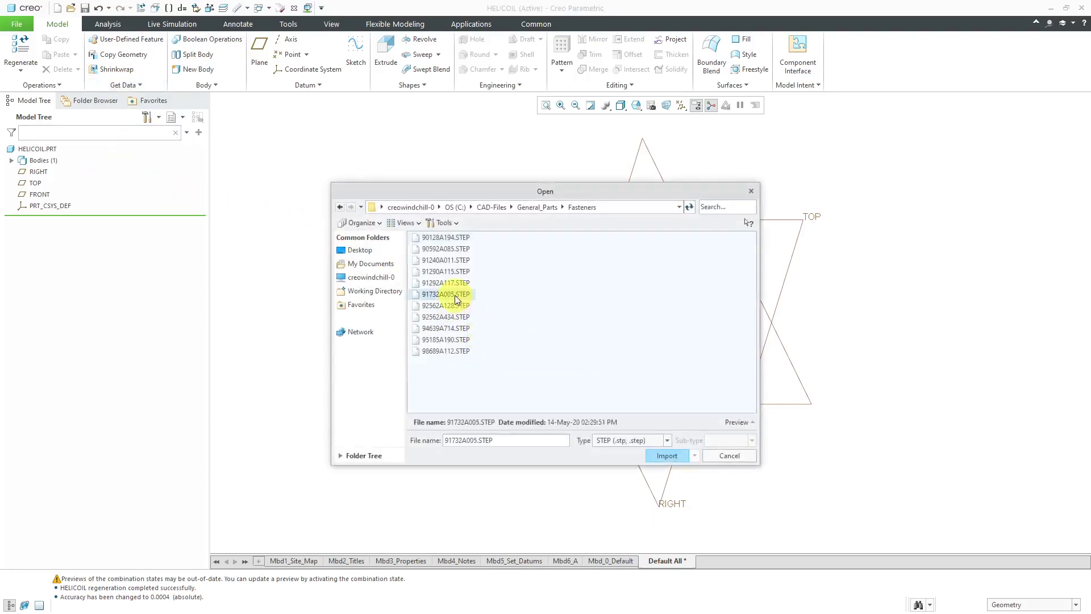
{"action": "left_click", "coordinate": [668, 456]}
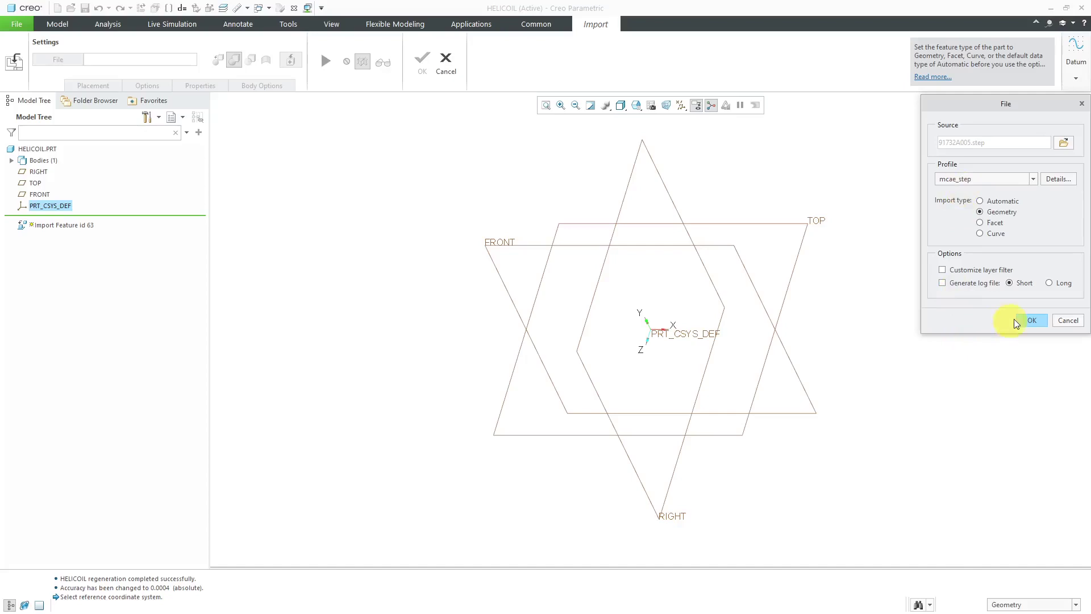
{"action": "left_click", "coordinate": [1032, 321]}
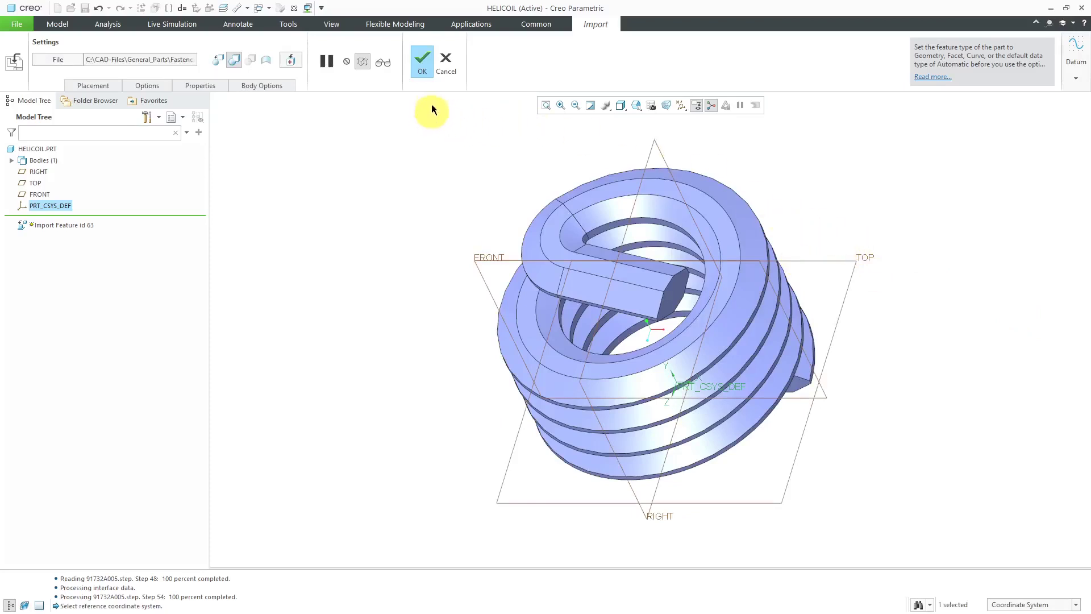
{"action": "left_click", "coordinate": [423, 72]}
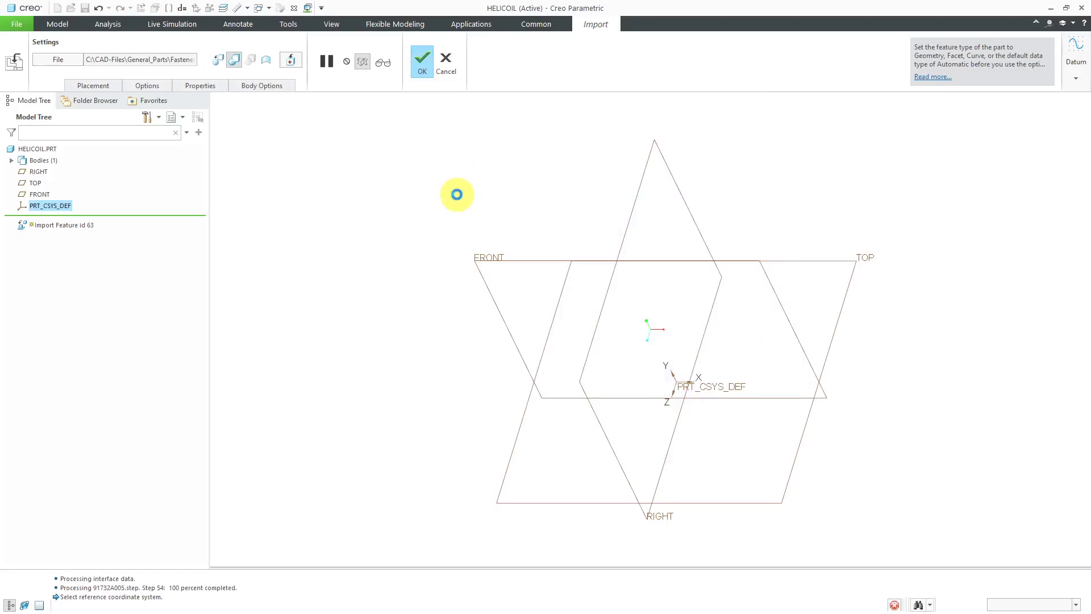
Step: Turn off datum point and coordinate system display
{"action": "left_click", "coordinate": [458, 205]}
{"action": "middle_click_drag", "start_coordinate": [458, 205], "coordinate": [547, 380]}
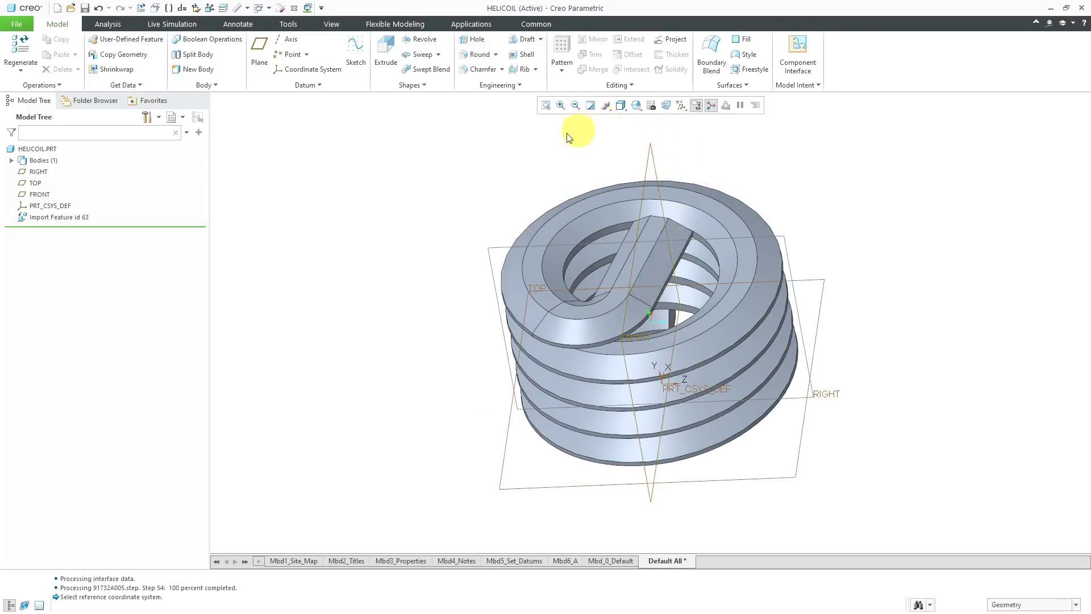
{"action": "middle_click_drag", "start_coordinate": [546, 200], "coordinate": [525, 185]}
{"action": "left_click", "coordinate": [681, 104]}
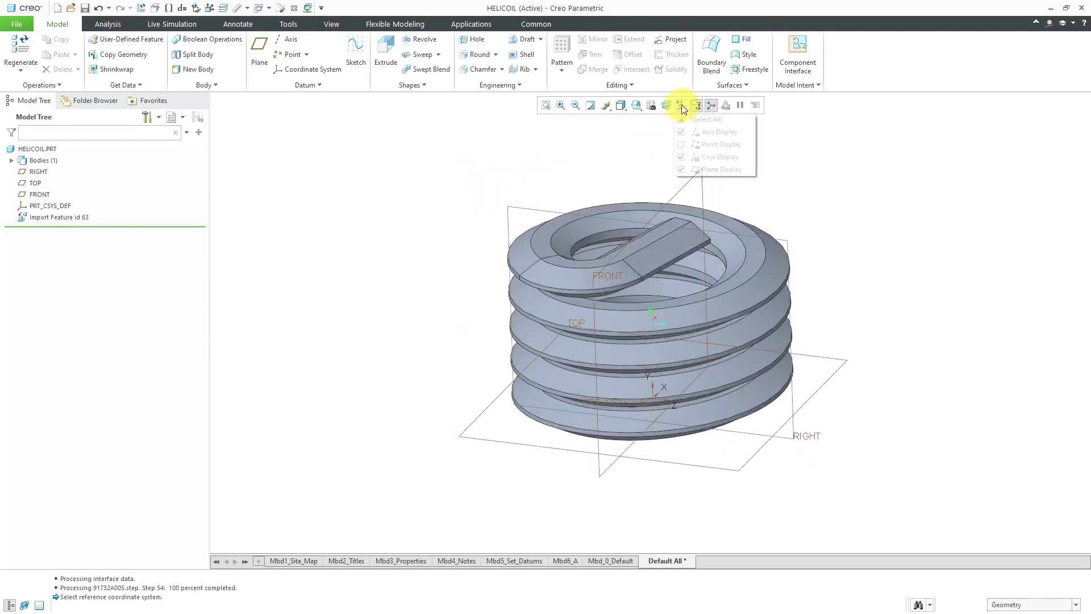
{"action": "left_click", "coordinate": [732, 148]}
{"action": "left_click", "coordinate": [728, 157]}
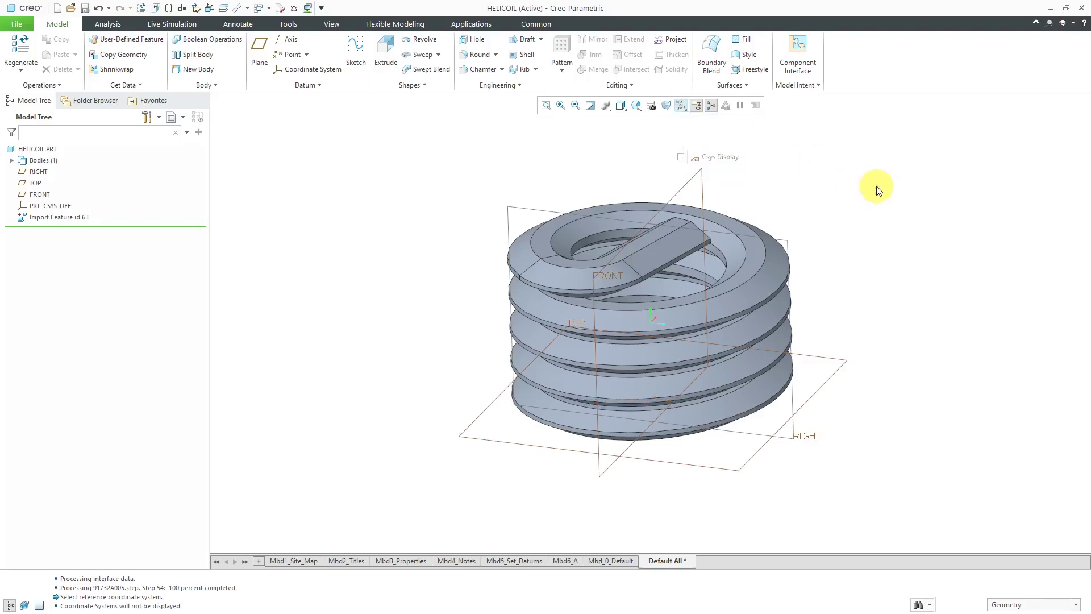
Step: Hide the RIGHT, TOP and FRONT datum planes
{"action": "left_click", "coordinate": [36, 172]}
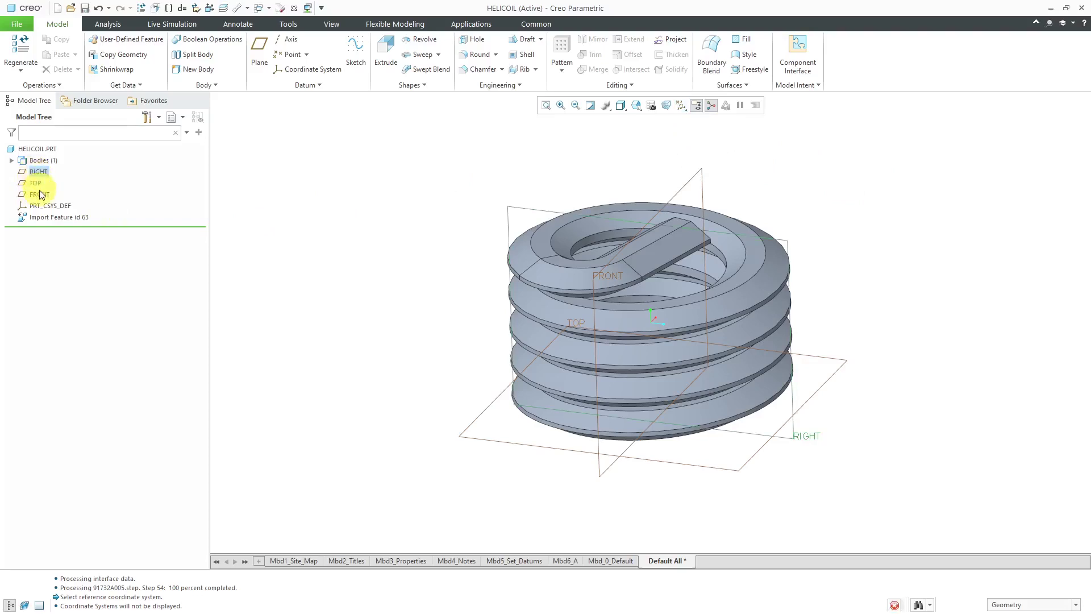
{"action": "left_click", "coordinate": [39, 193], "text": "shift"}
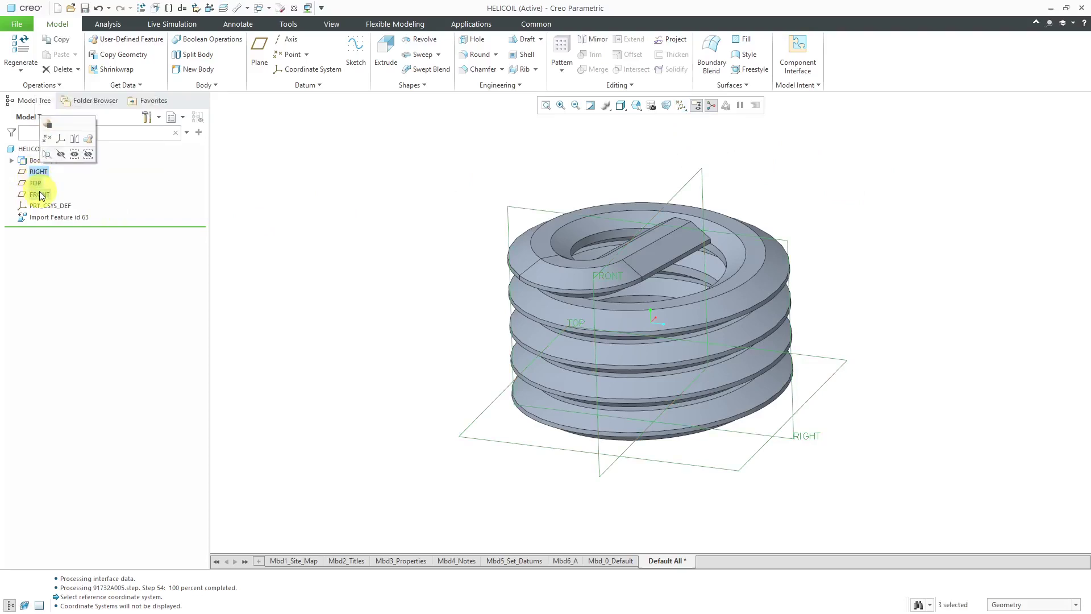
{"action": "left_click", "coordinate": [60, 155]}
{"action": "middle_click_drag", "start_coordinate": [458, 263], "coordinate": [605, 332]}
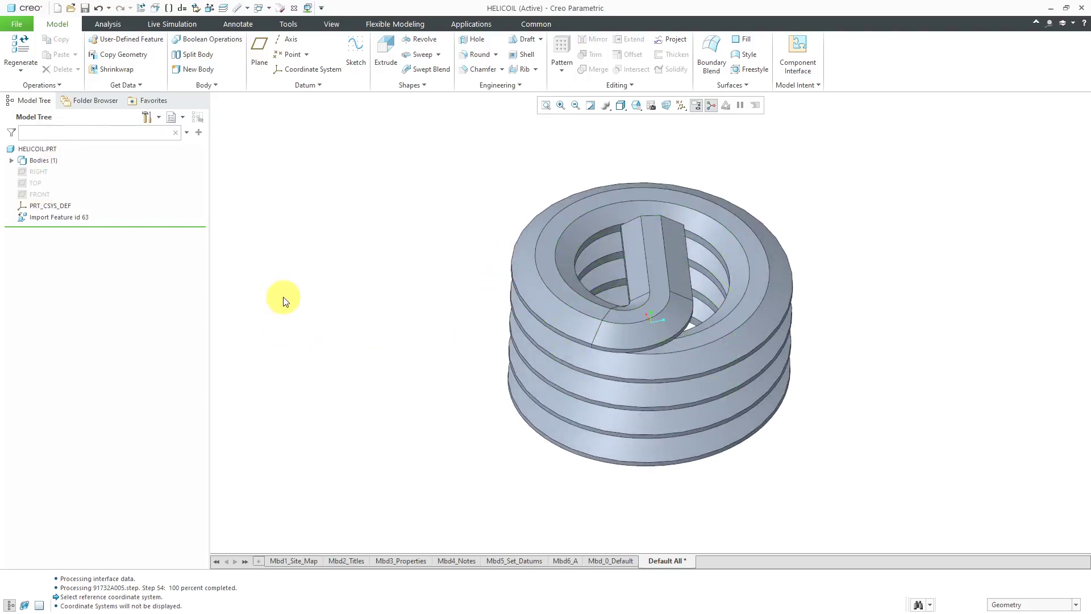
{"action": "mouse_move", "coordinate": [455, 301]}
{"action": "middle_mouse_down"}
{"action": "mouse_move", "coordinate": [421, 248]}
{"action": "mouse_move", "coordinate": [434, 285]}
{"action": "mouse_move", "coordinate": [415, 285]}
{"action": "mouse_move", "coordinate": [414, 295]}
{"action": "mouse_move", "coordinate": [429, 277]}
{"action": "mouse_move", "coordinate": [409, 284]}
{"action": "middle_mouse_up"}
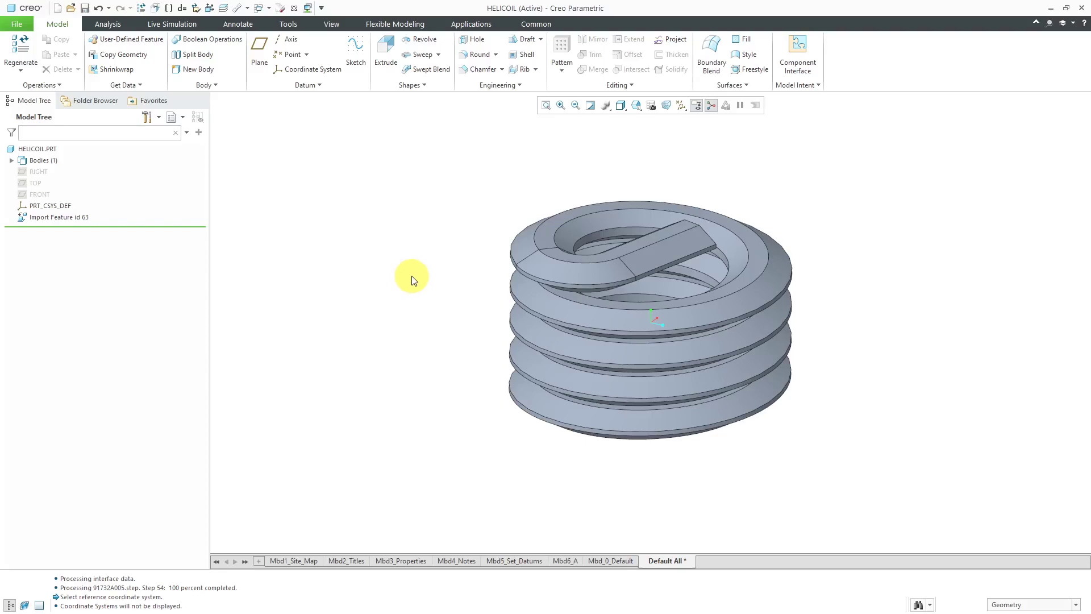
Step: Start a datum plane referencing a top coil edge and a second helix edge
{"action": "left_click", "coordinate": [259, 52]}
{"action": "scroll", "coordinate": [581, 222], "scroll_direction": "down", "scroll_amount": 5}
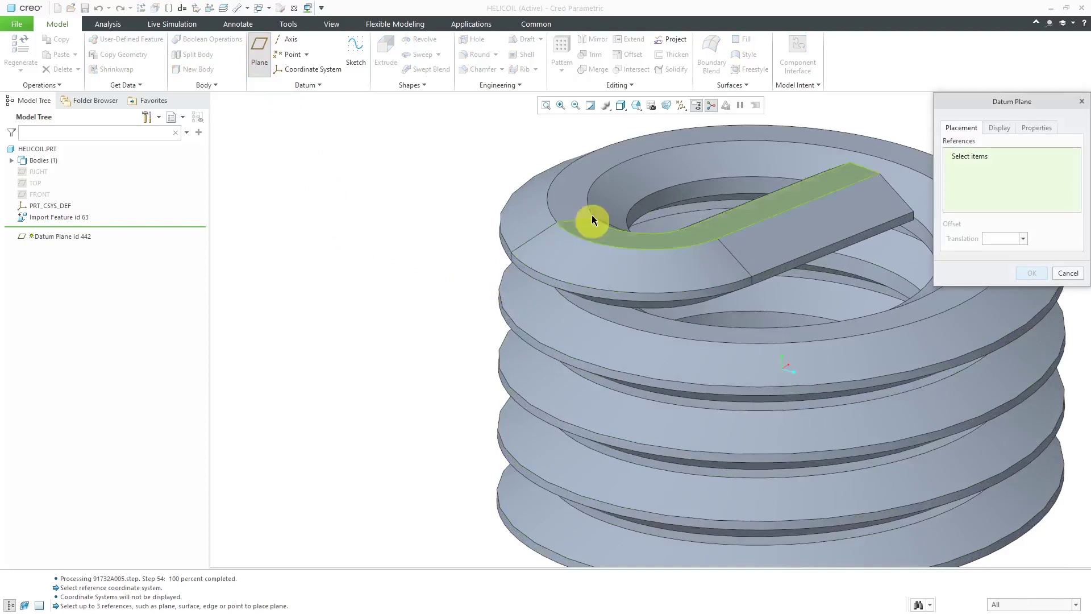
{"action": "left_click", "coordinate": [580, 221]}
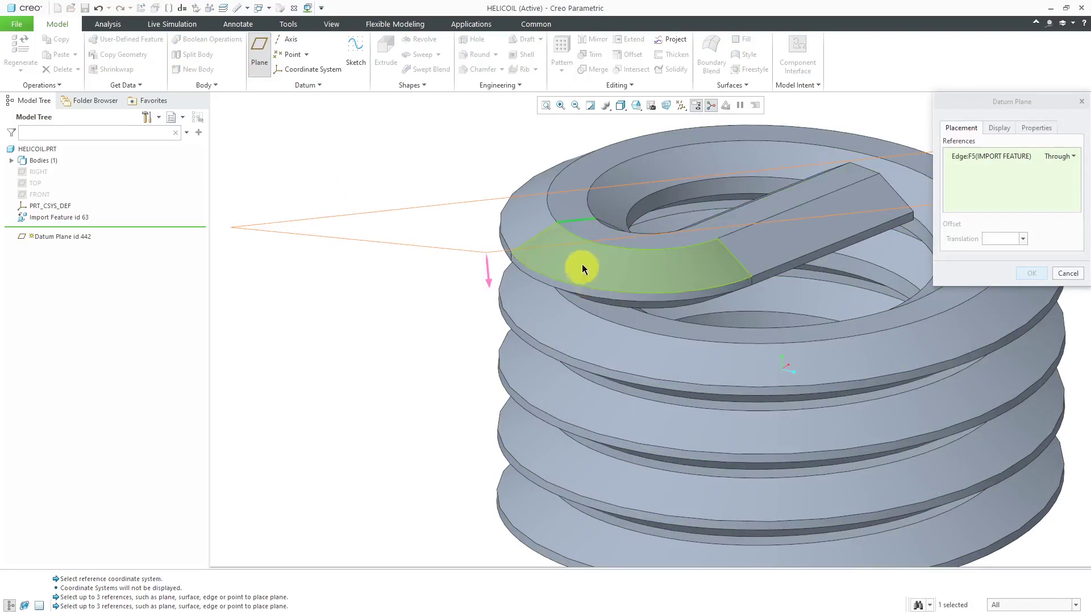
{"action": "middle_click_drag", "start_coordinate": [595, 287], "coordinate": [626, 248]}
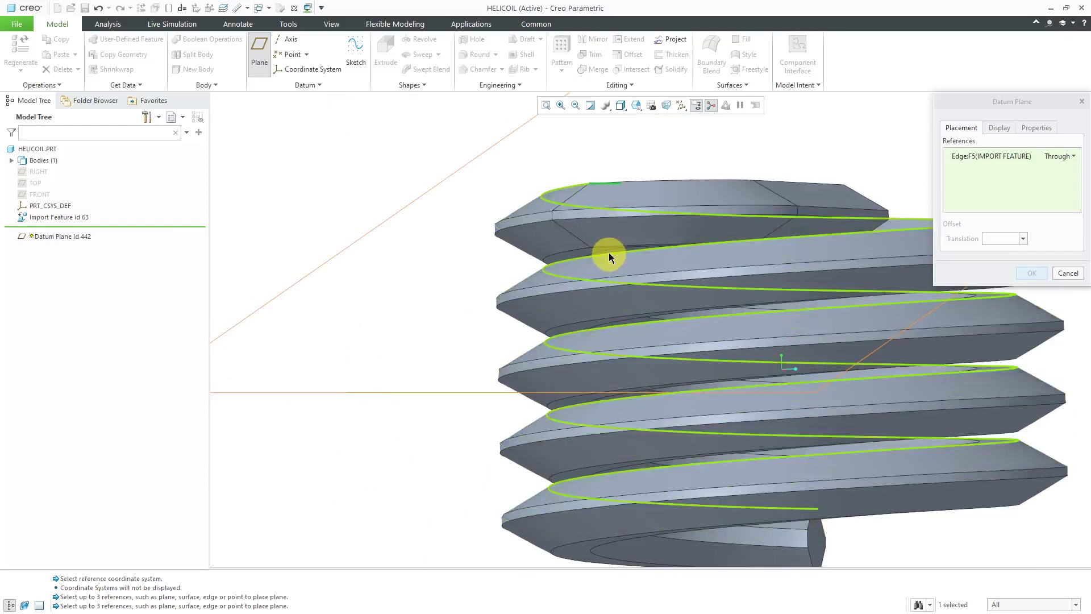
{"action": "scroll", "coordinate": [608, 252], "scroll_direction": "up", "scroll_amount": 5}
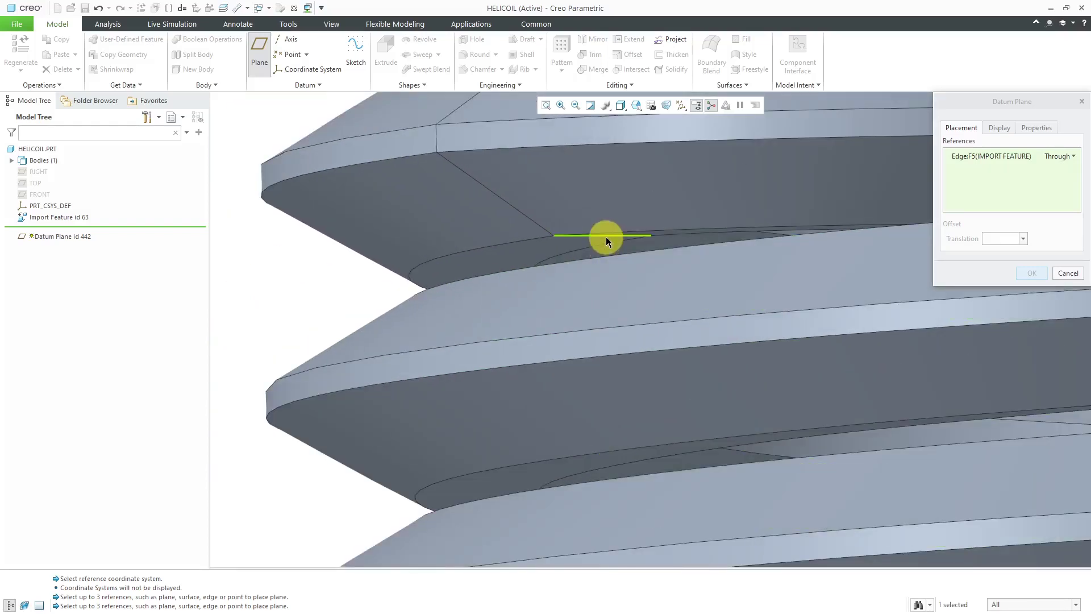
{"action": "left_click", "coordinate": [606, 237]}
{"action": "scroll", "coordinate": [552, 238], "scroll_direction": "down", "scroll_amount": 3}
{"action": "scroll", "coordinate": [552, 239], "scroll_direction": "down", "scroll_amount": 3}
{"action": "middle_click_drag", "start_coordinate": [565, 244], "coordinate": [667, 290]}
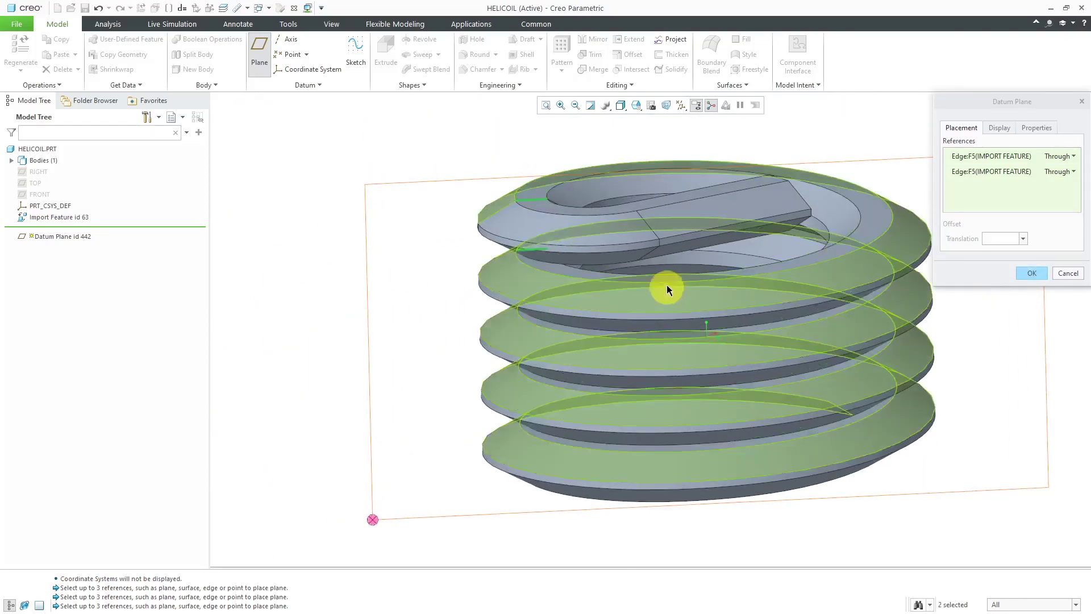
Step: Size the plane's outline by reference to the top coil edge
{"action": "left_click", "coordinate": [1000, 130]}
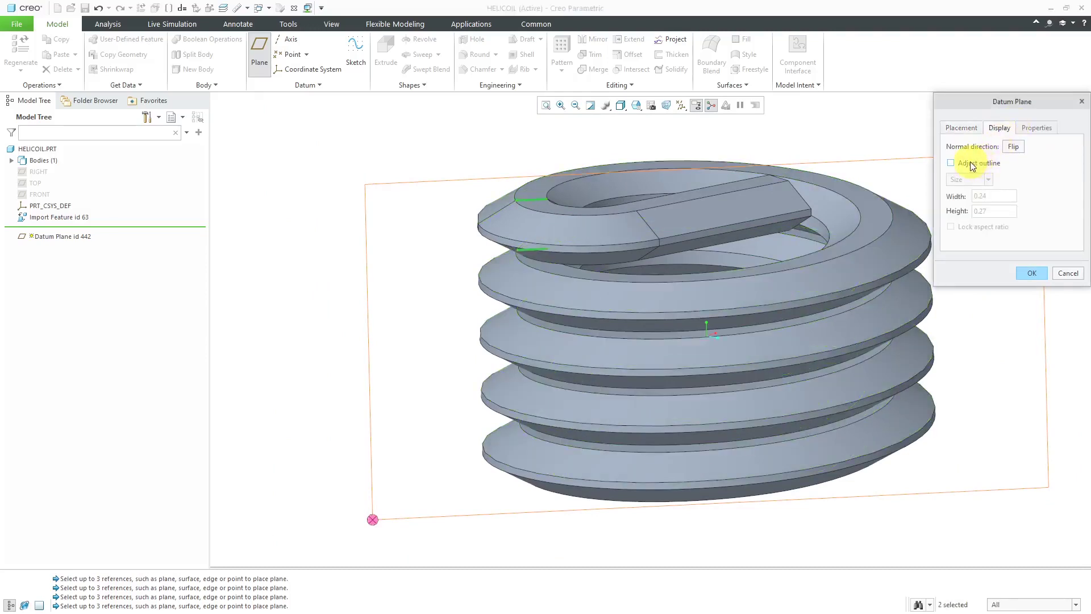
{"action": "left_click", "coordinate": [951, 163]}
{"action": "left_click", "coordinate": [976, 180]}
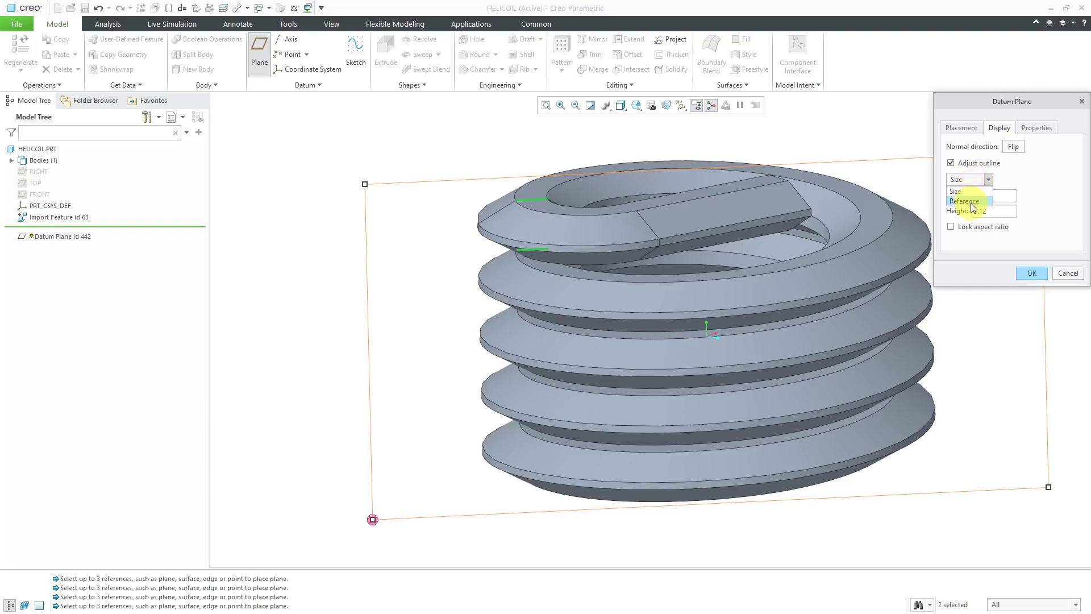
{"action": "left_click", "coordinate": [964, 202]}
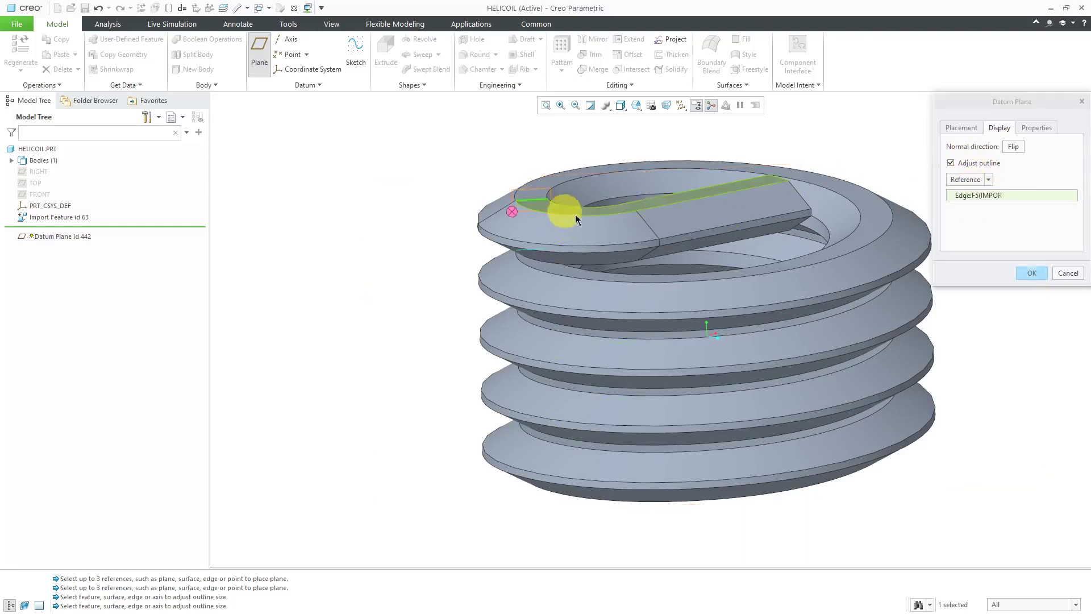
{"action": "left_click", "coordinate": [532, 199]}
{"action": "scroll", "coordinate": [534, 197], "scroll_direction": "up", "scroll_amount": 3}
{"action": "middle_click_drag", "start_coordinate": [538, 195], "coordinate": [531, 150]}
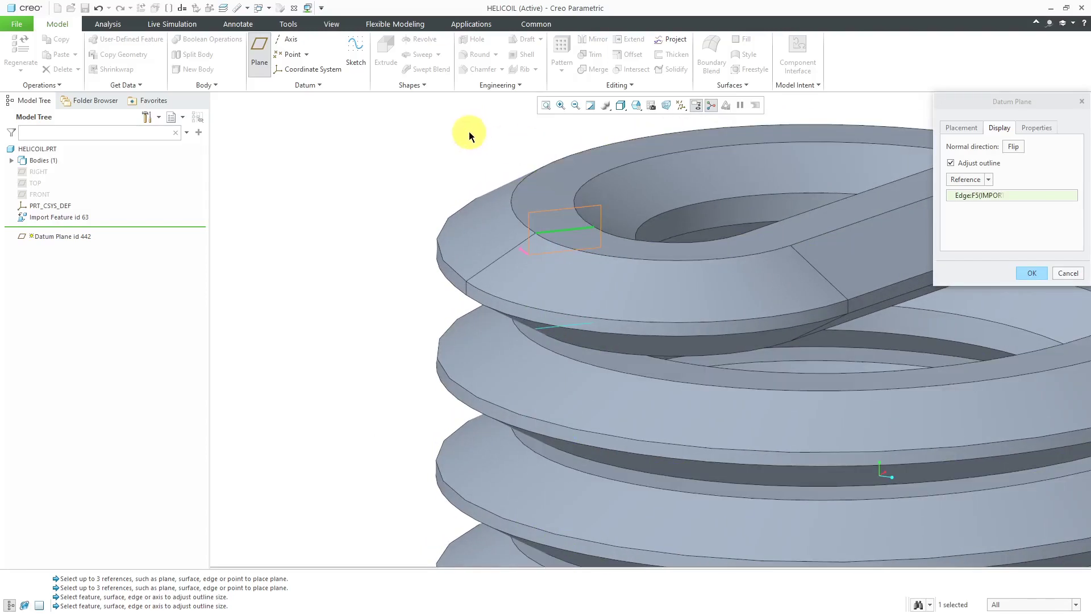
Step: Rename the plane from DTM1 to SLICE-PLANE
{"action": "left_click", "coordinate": [1037, 128]}
{"action": "double_click", "coordinate": [1018, 149]}
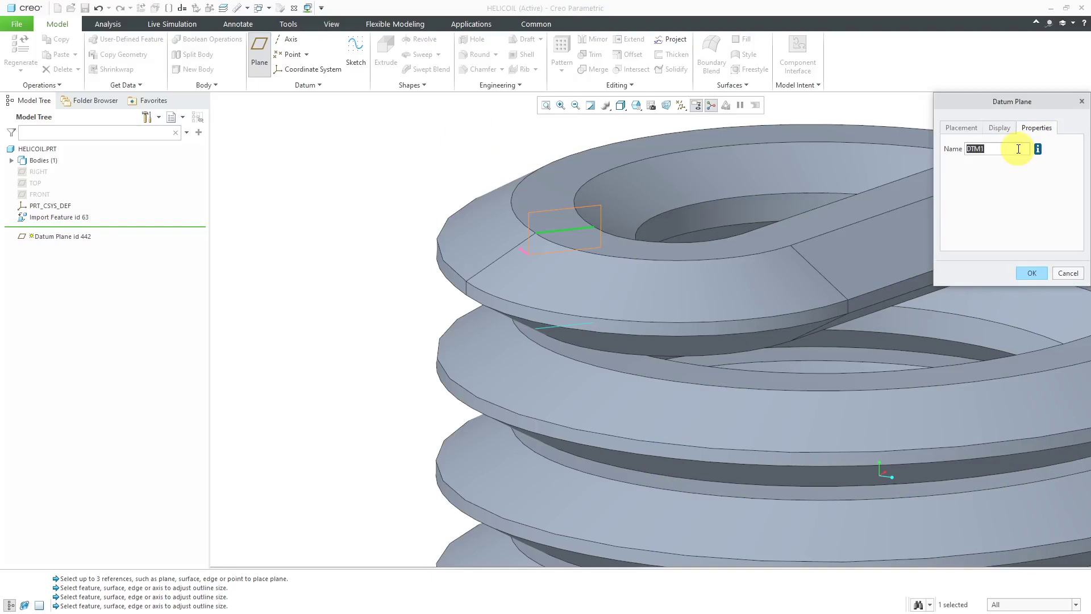
{"action": "type", "text": "slice-plane"}
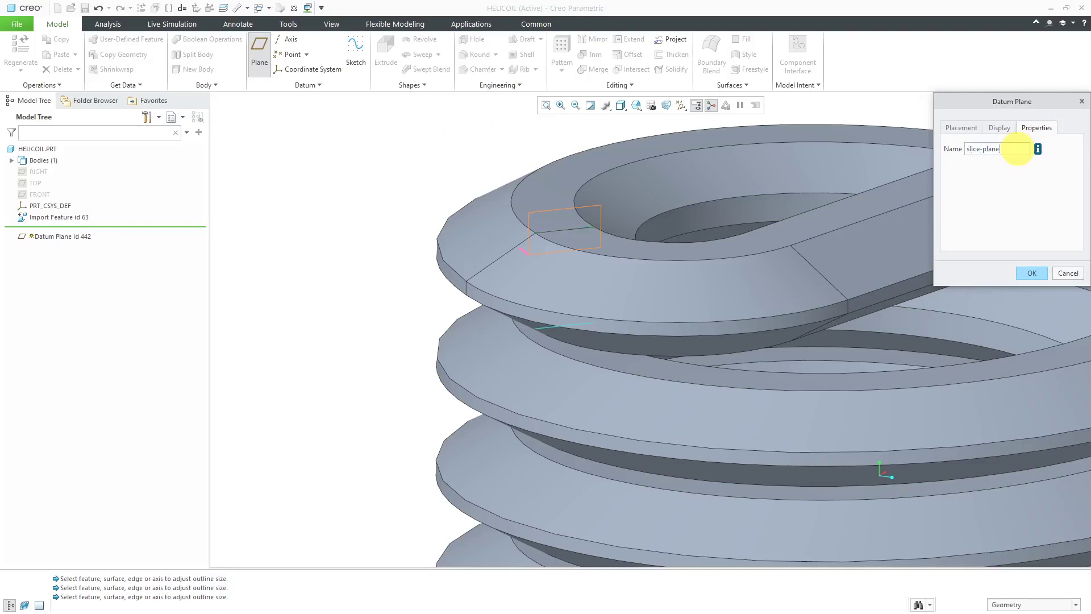
{"action": "key", "text": "Return"}
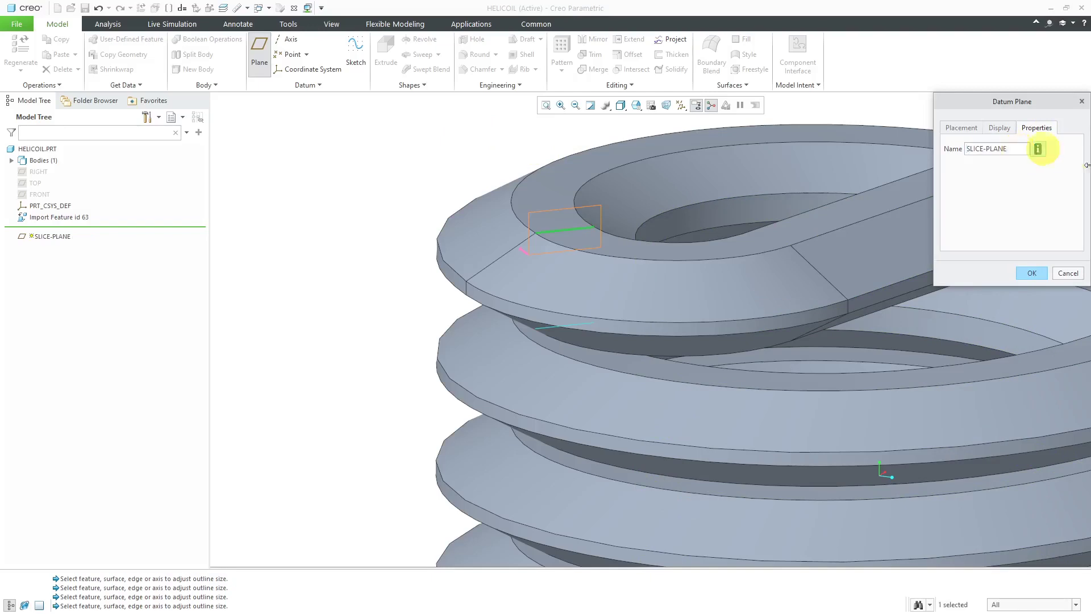
Step: Finish SLICE-PLANE and set up a Split Body of Body 1 with it
{"action": "left_click", "coordinate": [1032, 274]}
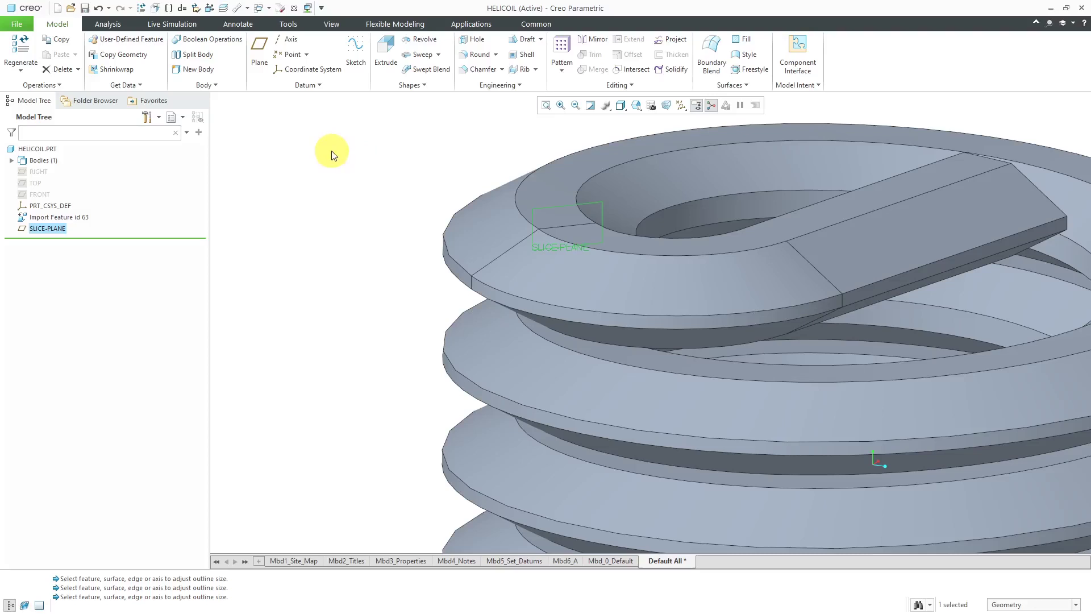
{"action": "left_click", "coordinate": [206, 55]}
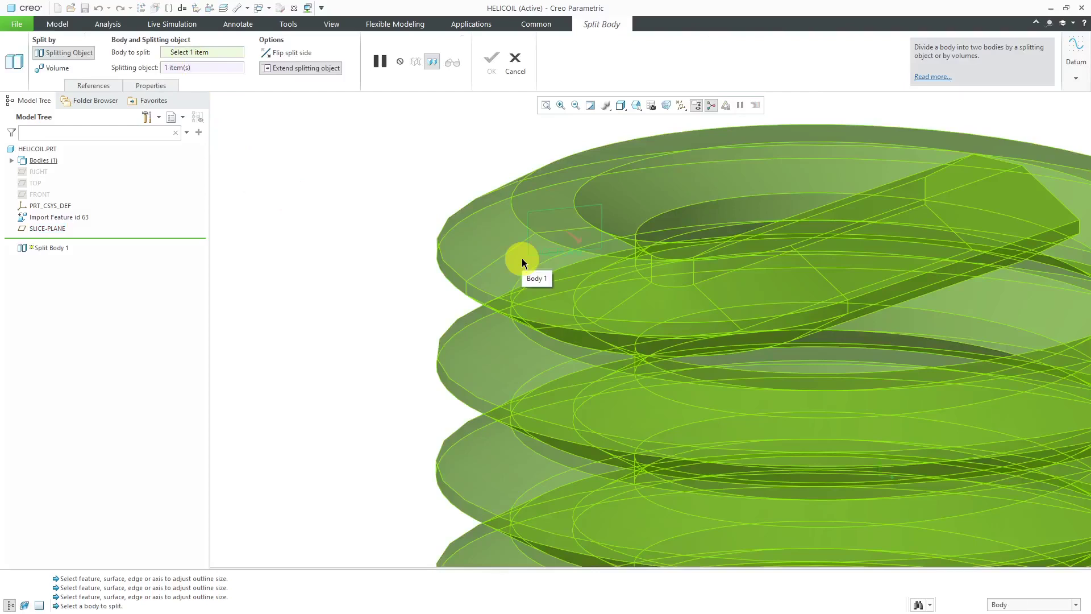
{"action": "left_click", "coordinate": [521, 258]}
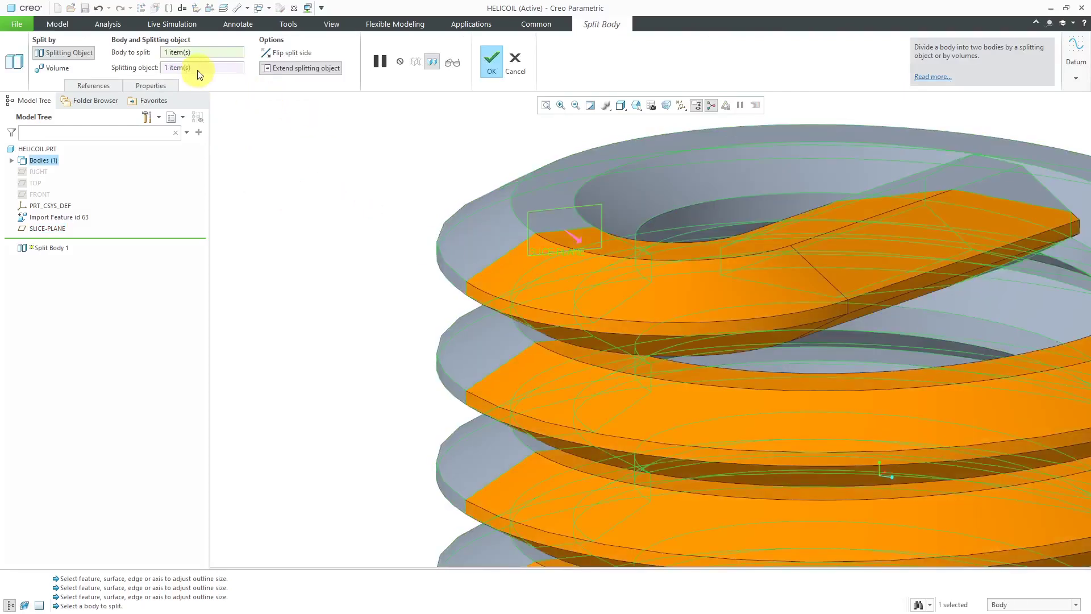
{"action": "left_click", "coordinate": [197, 68]}
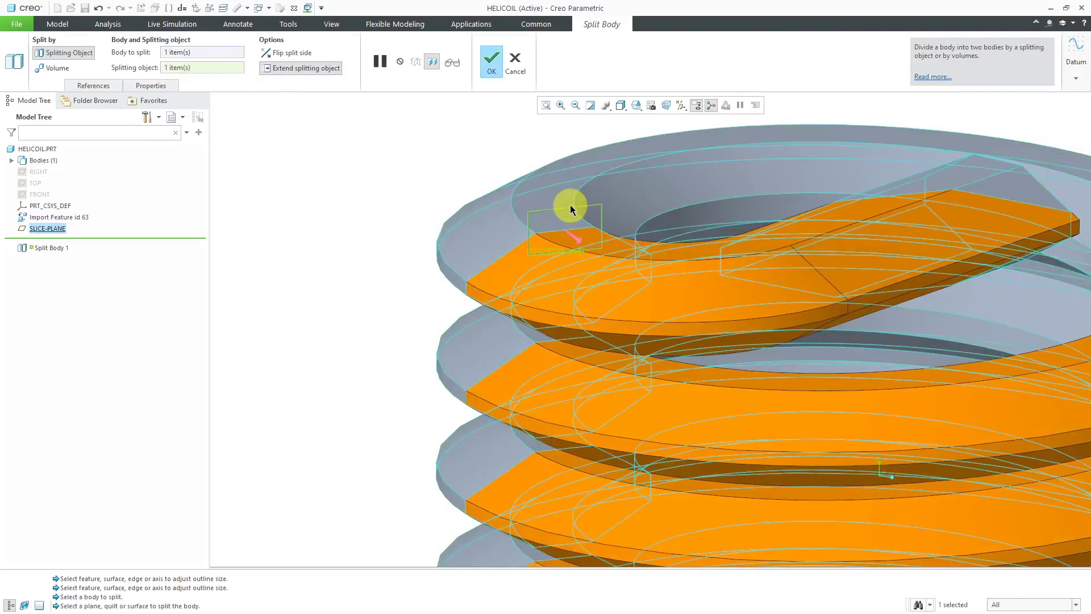
Step: Inspect the split preview, then cancel the split
{"action": "scroll", "coordinate": [568, 211], "scroll_direction": "down", "scroll_amount": 5}
{"action": "middle_click_drag", "start_coordinate": [574, 260], "coordinate": [738, 285]}
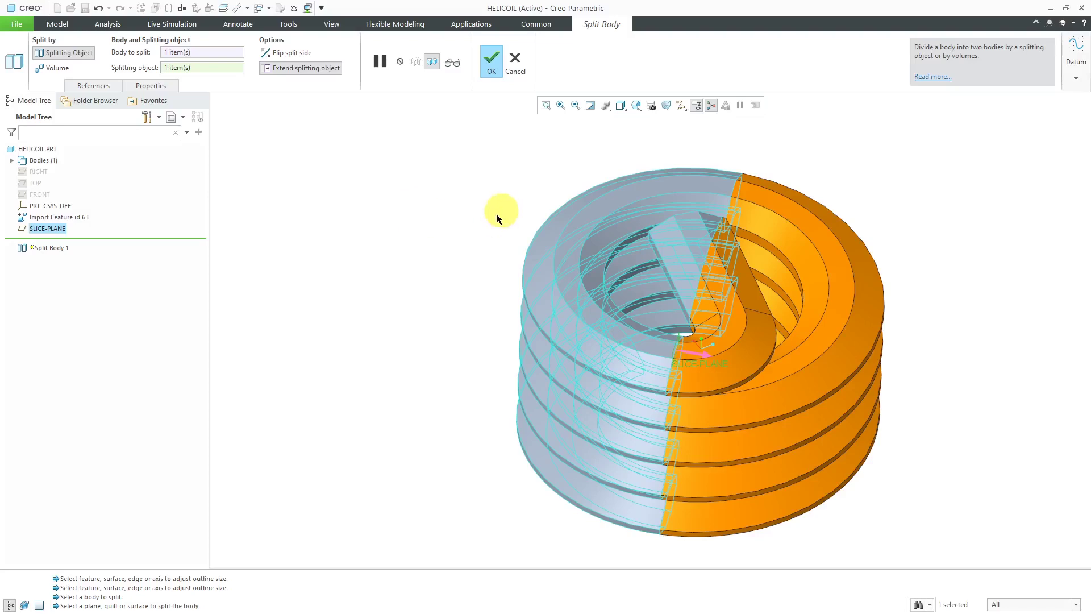
{"action": "middle_click_drag", "start_coordinate": [638, 297], "coordinate": [561, 246]}
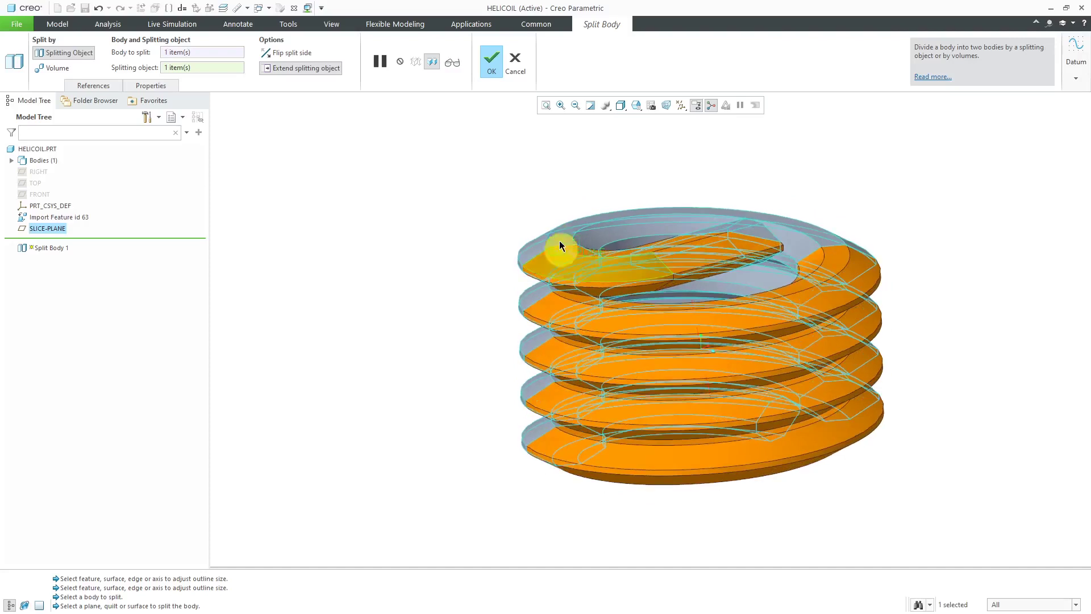
{"action": "left_click", "coordinate": [517, 66]}
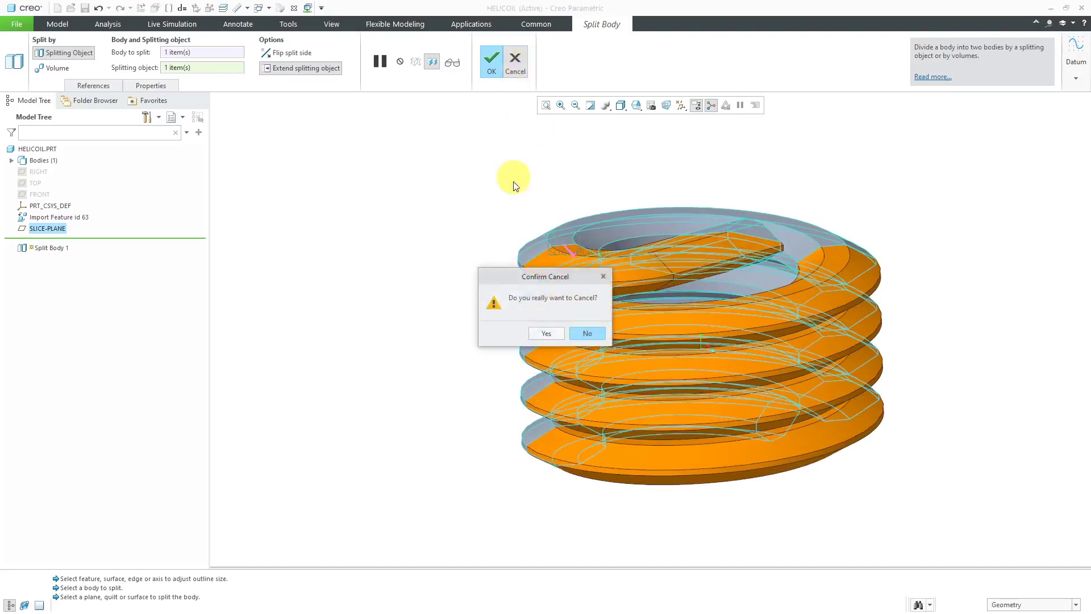
{"action": "left_click", "coordinate": [547, 334]}
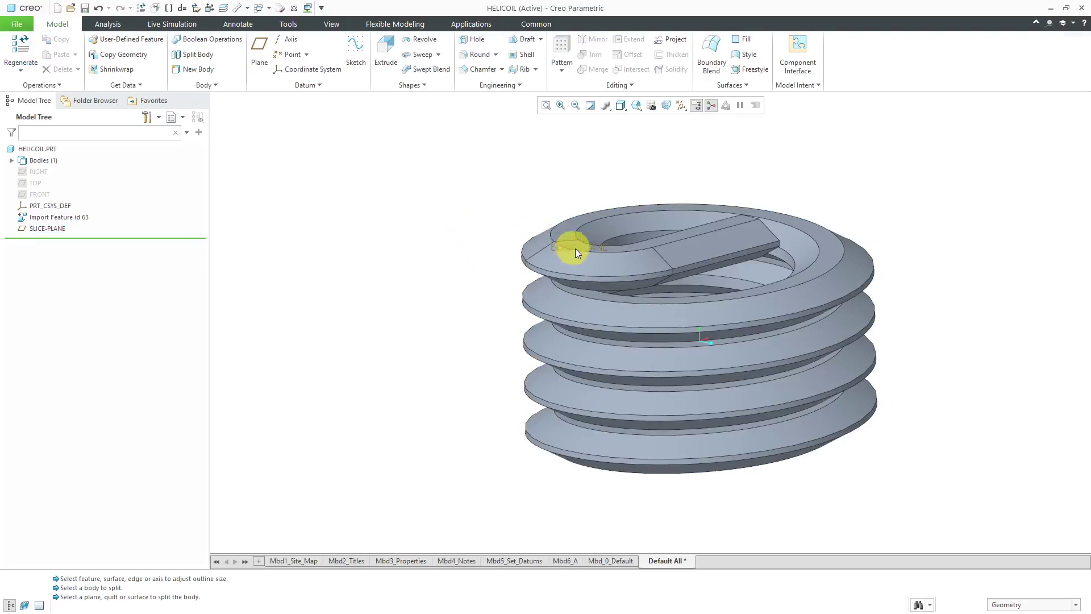
Step: Start a Fill surface sketched on SLICE-PLANE
{"action": "scroll", "coordinate": [568, 244], "scroll_direction": "down", "scroll_amount": 5}
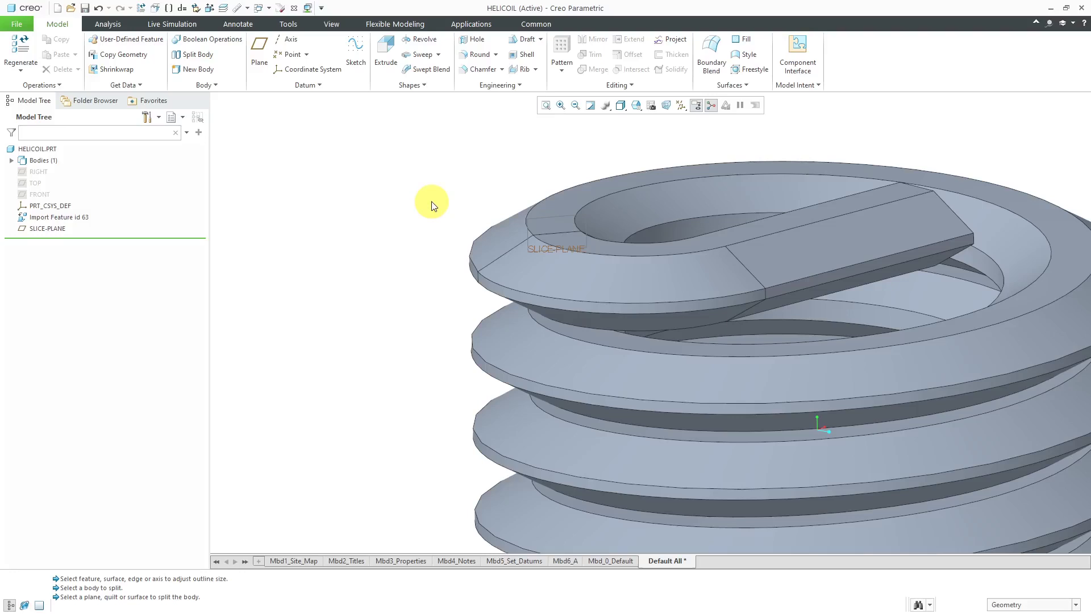
{"action": "left_click", "coordinate": [746, 41]}
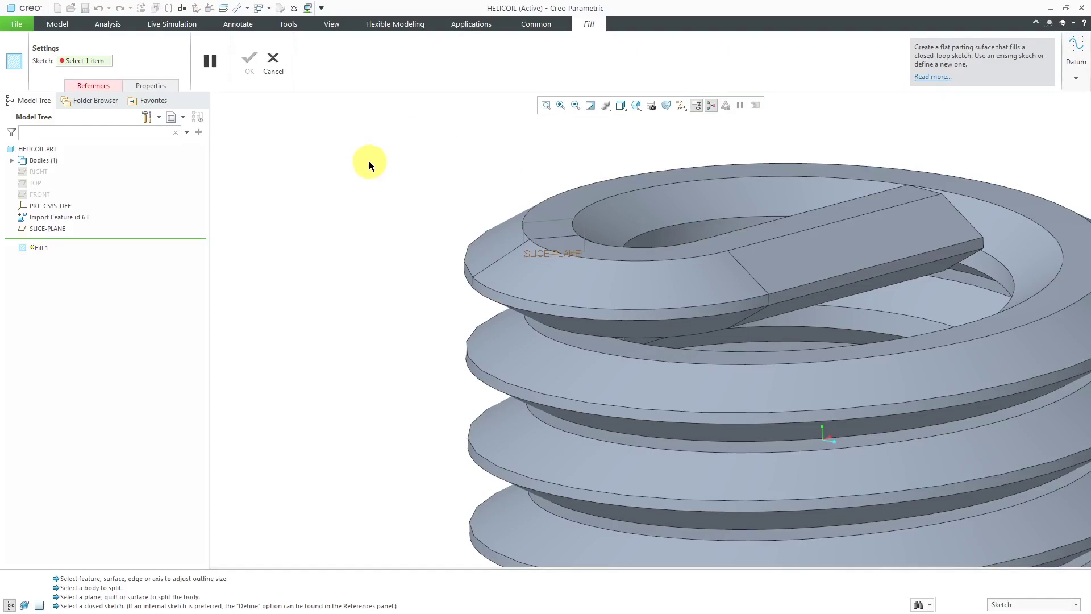
{"action": "left_click", "coordinate": [90, 83]}
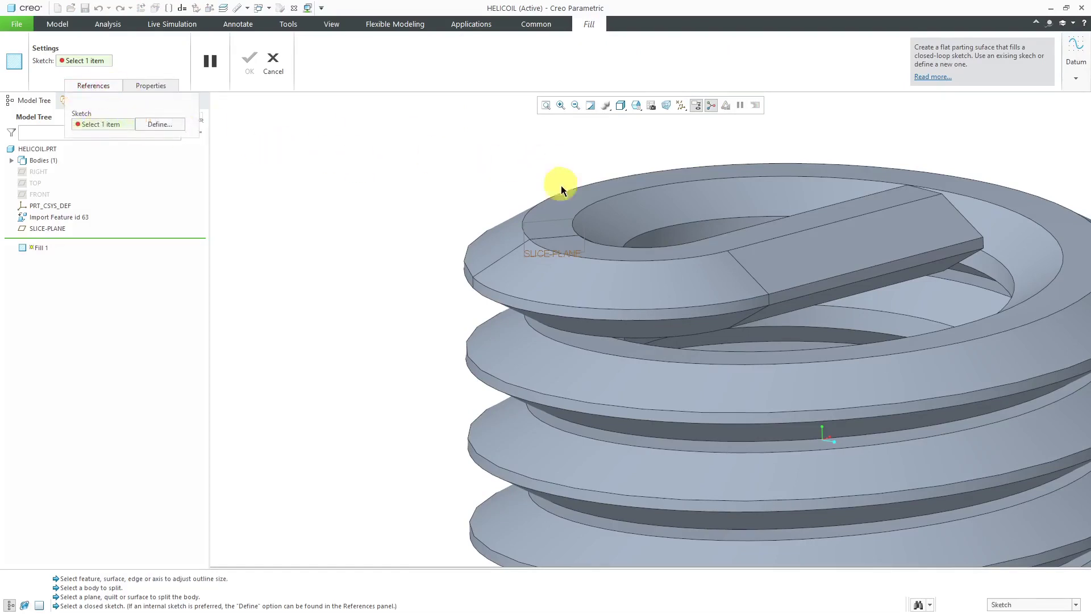
{"action": "left_click", "coordinate": [565, 217]}
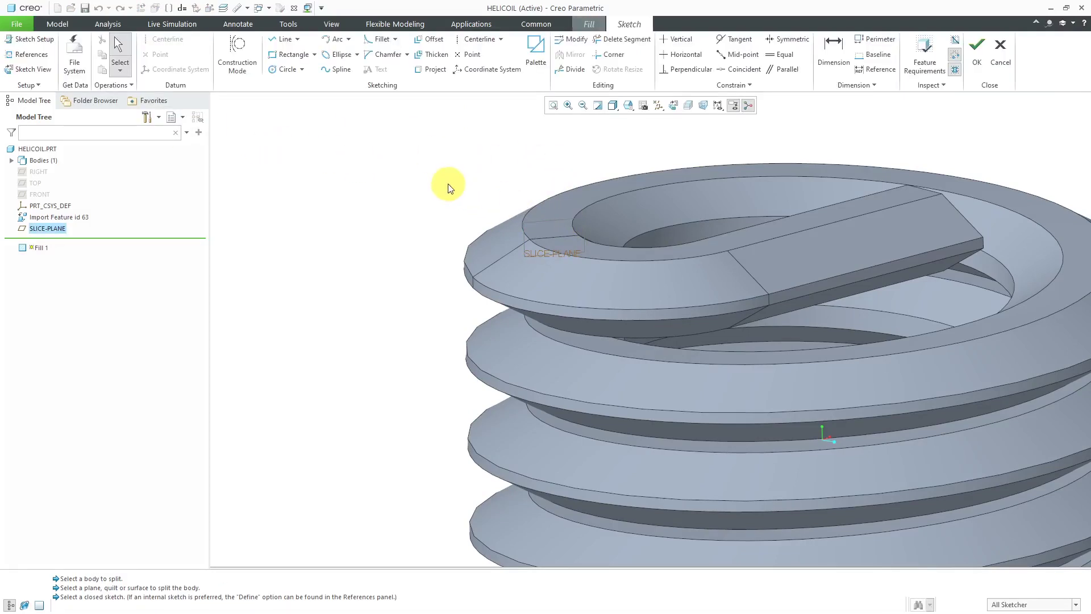
Step: Project the first coil edges, short vertical edge and lower edge into the sketch
{"action": "left_click", "coordinate": [432, 68]}
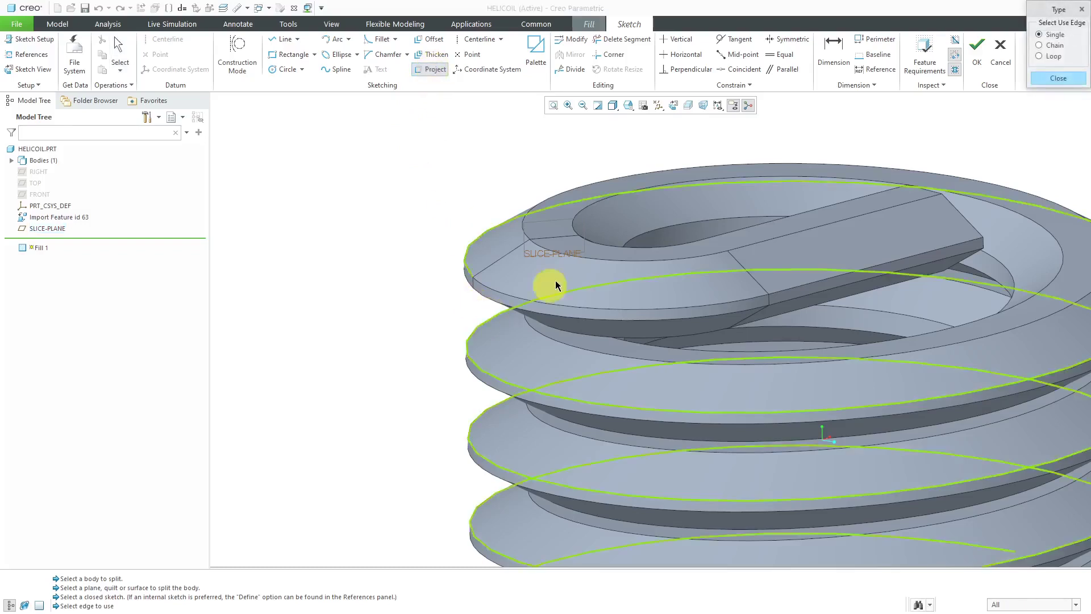
{"action": "scroll", "coordinate": [554, 281], "scroll_direction": "up", "scroll_amount": 5}
{"action": "left_click", "coordinate": [535, 180]}
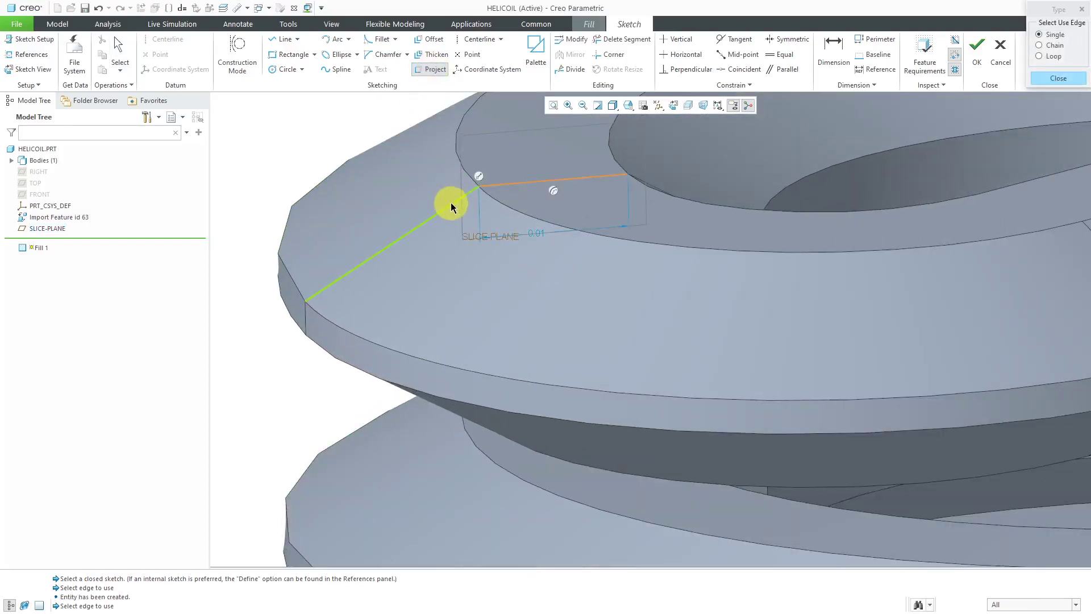
{"action": "left_click", "coordinate": [408, 232]}
{"action": "left_click", "coordinate": [307, 321]}
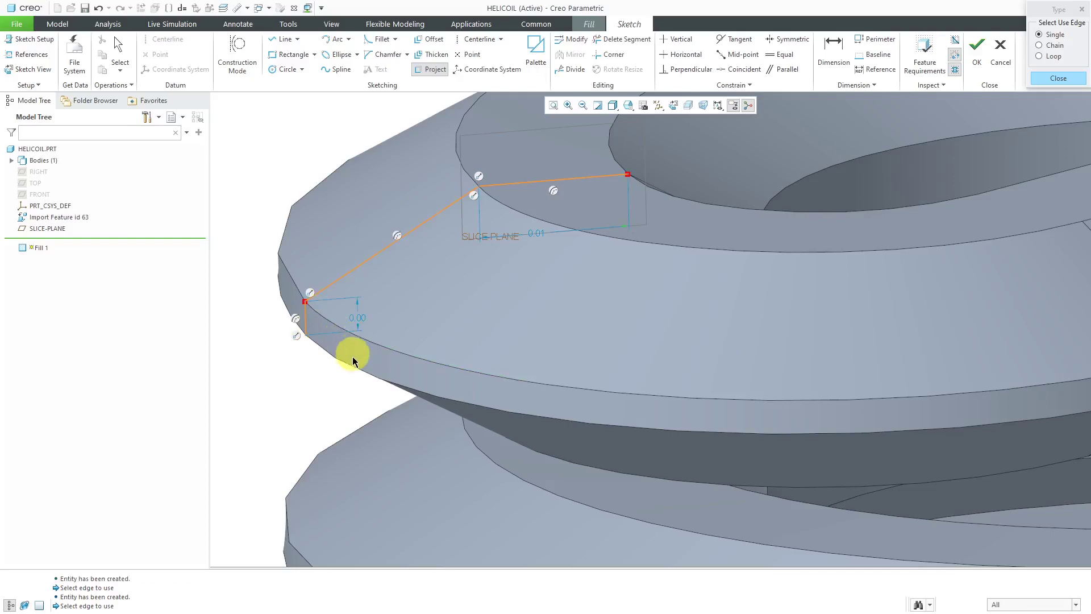
{"action": "left_click", "coordinate": [353, 358]}
Step: Project the remaining edges around the slot end to close the loop
{"action": "mouse_move", "coordinate": [418, 341]}
{"action": "middle_mouse_down"}
{"action": "mouse_move", "coordinate": [419, 297]}
{"action": "mouse_move", "coordinate": [425, 304]}
{"action": "middle_mouse_up"}
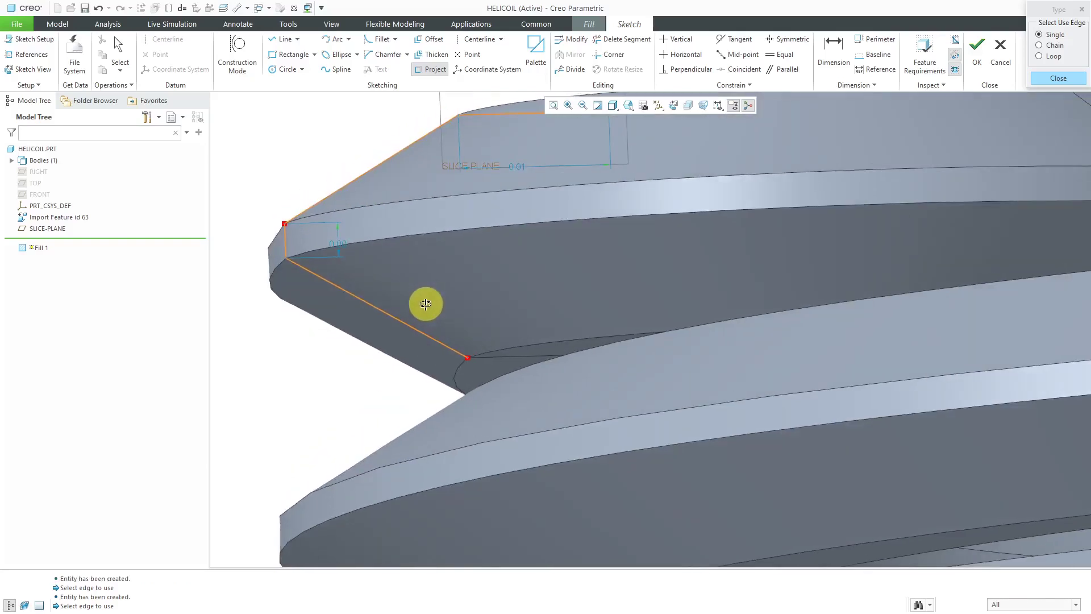
{"action": "left_click", "coordinate": [510, 360]}
{"action": "middle_click_drag", "start_coordinate": [510, 321], "coordinate": [484, 348]}
{"action": "left_click", "coordinate": [636, 179]}
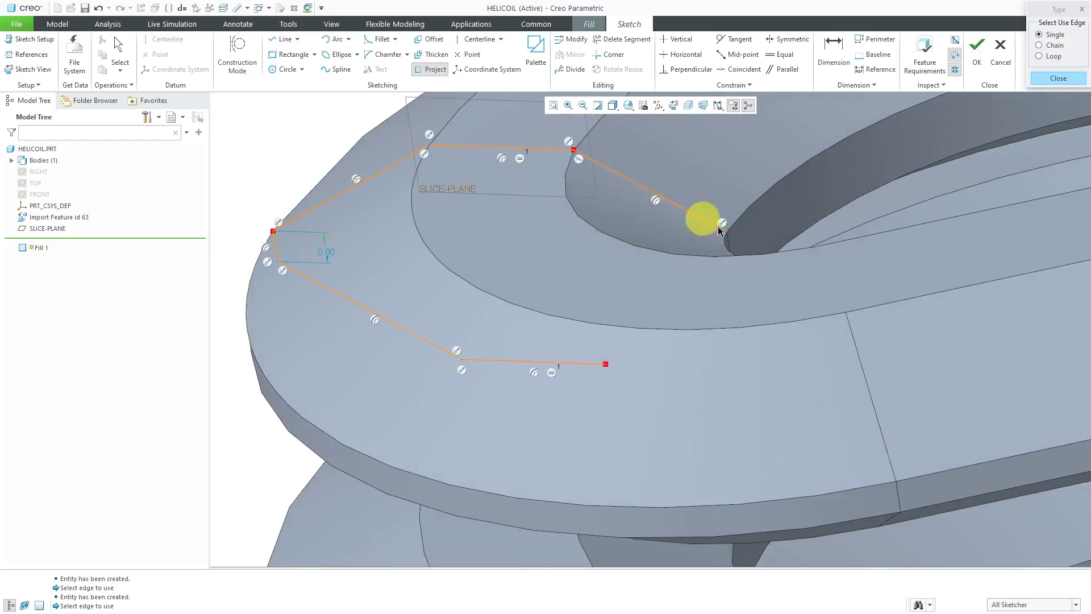
{"action": "middle_click_drag", "start_coordinate": [719, 230], "coordinate": [694, 282]}
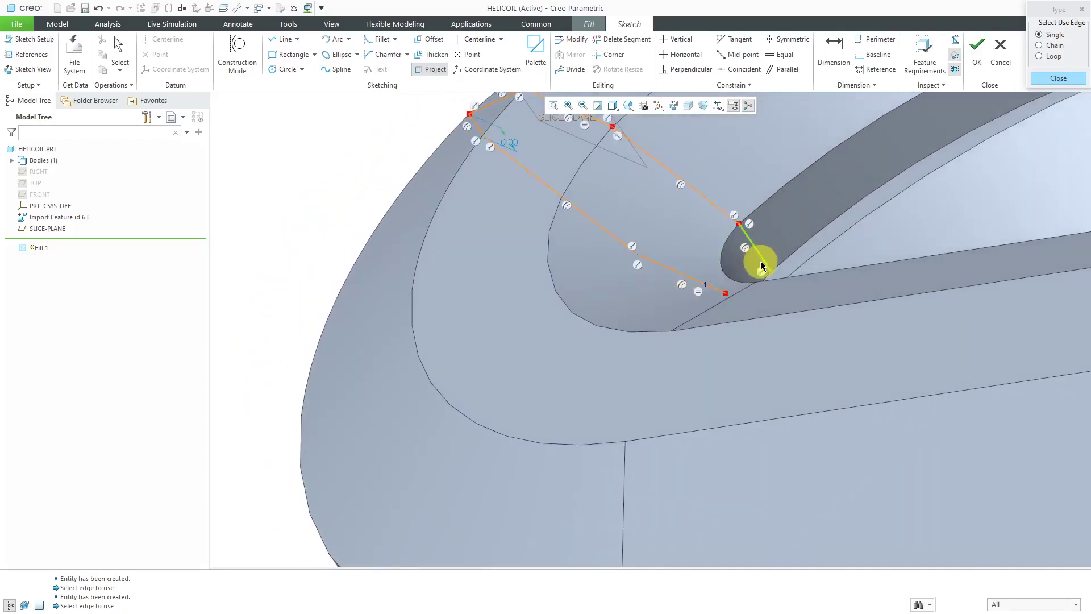
{"action": "mouse_move", "coordinate": [762, 266]}
{"action": "middle_mouse_down"}
{"action": "mouse_move", "coordinate": [743, 212]}
{"action": "mouse_move", "coordinate": [721, 231]}
{"action": "mouse_move", "coordinate": [775, 251]}
{"action": "mouse_move", "coordinate": [752, 223]}
{"action": "mouse_move", "coordinate": [774, 212]}
{"action": "mouse_move", "coordinate": [775, 224]}
{"action": "mouse_move", "coordinate": [704, 268]}
{"action": "mouse_move", "coordinate": [770, 264]}
{"action": "mouse_move", "coordinate": [703, 272]}
{"action": "middle_mouse_up"}
{"action": "left_click", "coordinate": [814, 233]}
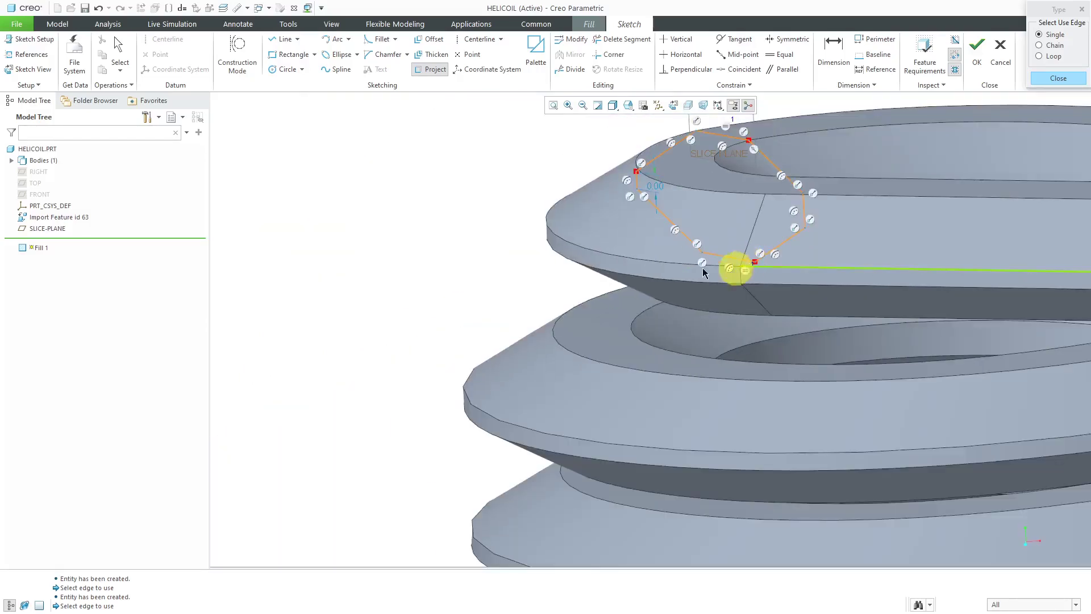
{"action": "middle_click", "coordinate": [447, 239]}
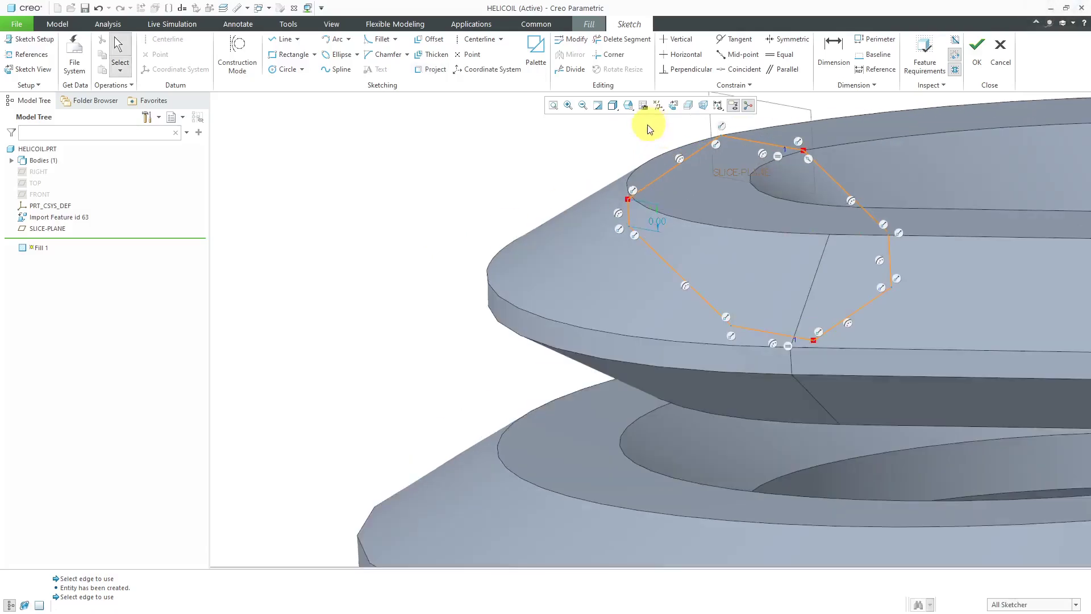
{"action": "scroll", "coordinate": [597, 212], "scroll_direction": "down", "scroll_amount": 3}
{"action": "middle_click_drag", "start_coordinate": [577, 185], "coordinate": [584, 196]}
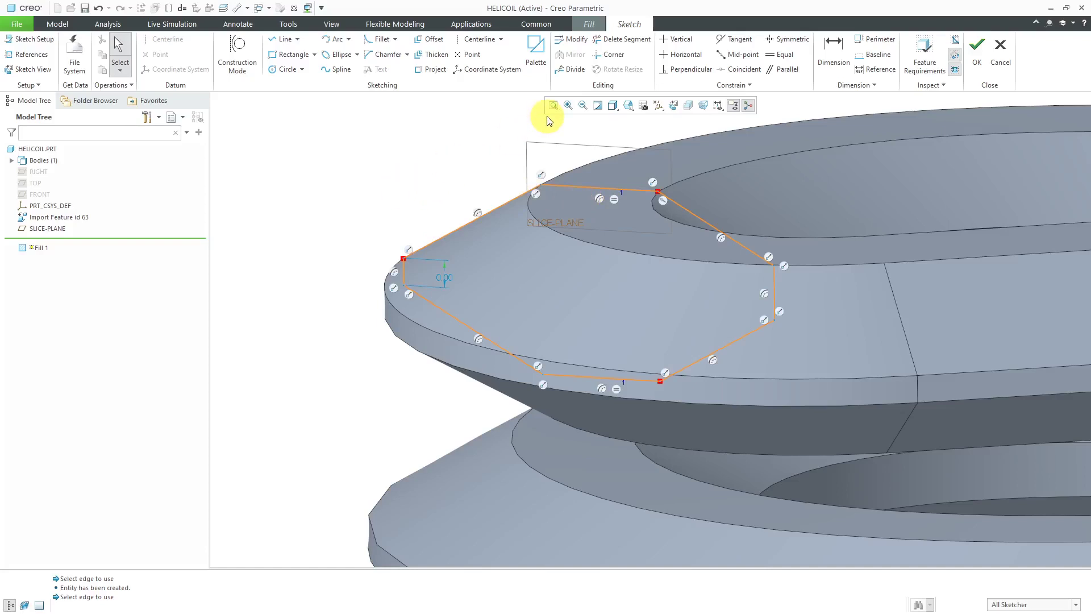
Step: Trim the projected segments into corners to form a clean closed outline
{"action": "left_click", "coordinate": [616, 58]}
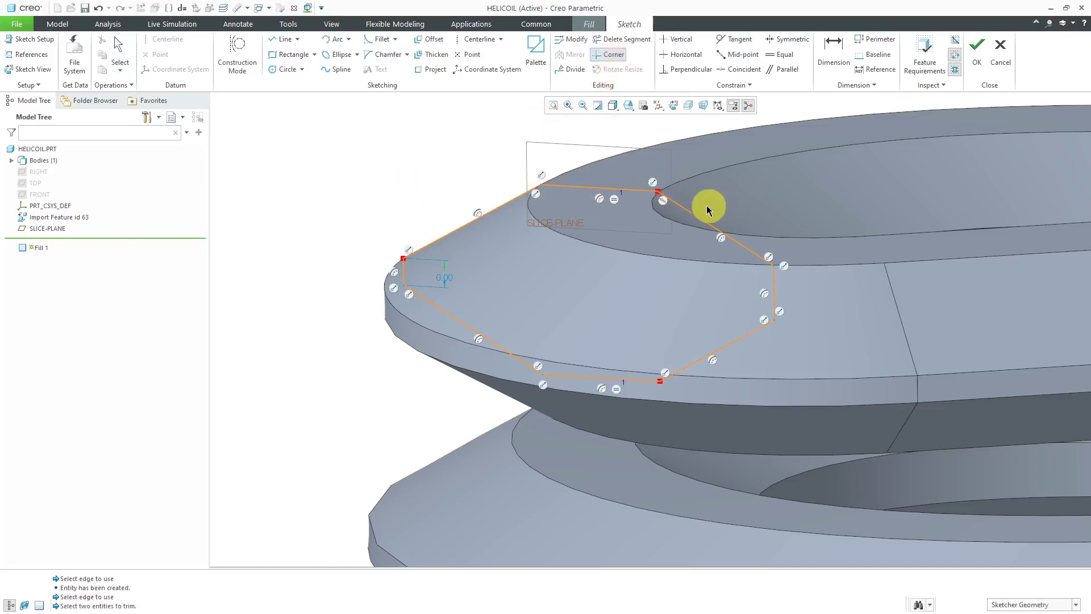
{"action": "left_click", "coordinate": [689, 208]}
{"action": "left_click", "coordinate": [638, 194]}
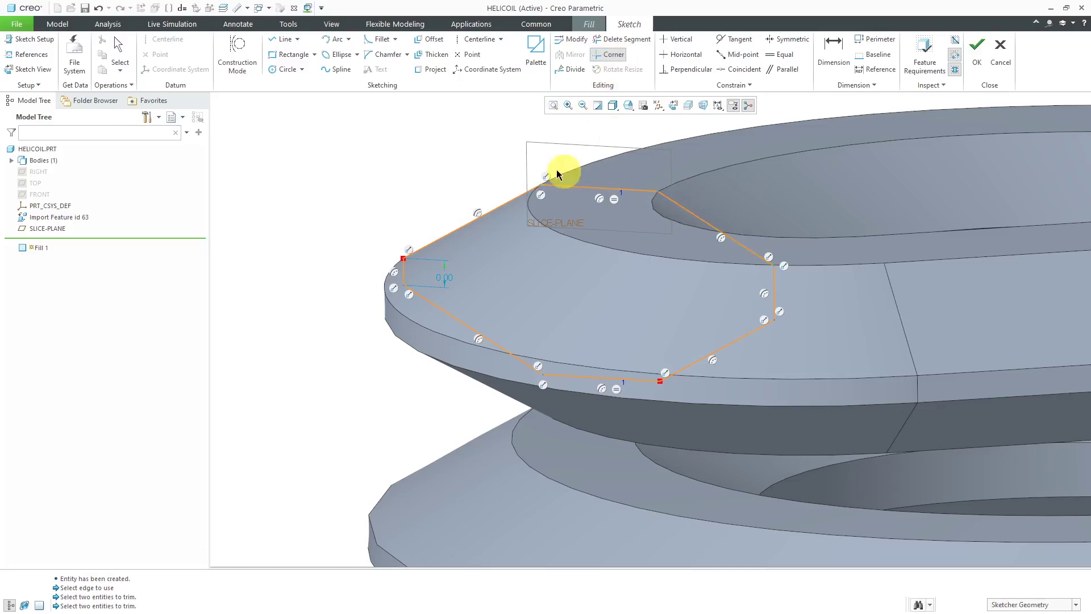
{"action": "left_click", "coordinate": [402, 271]}
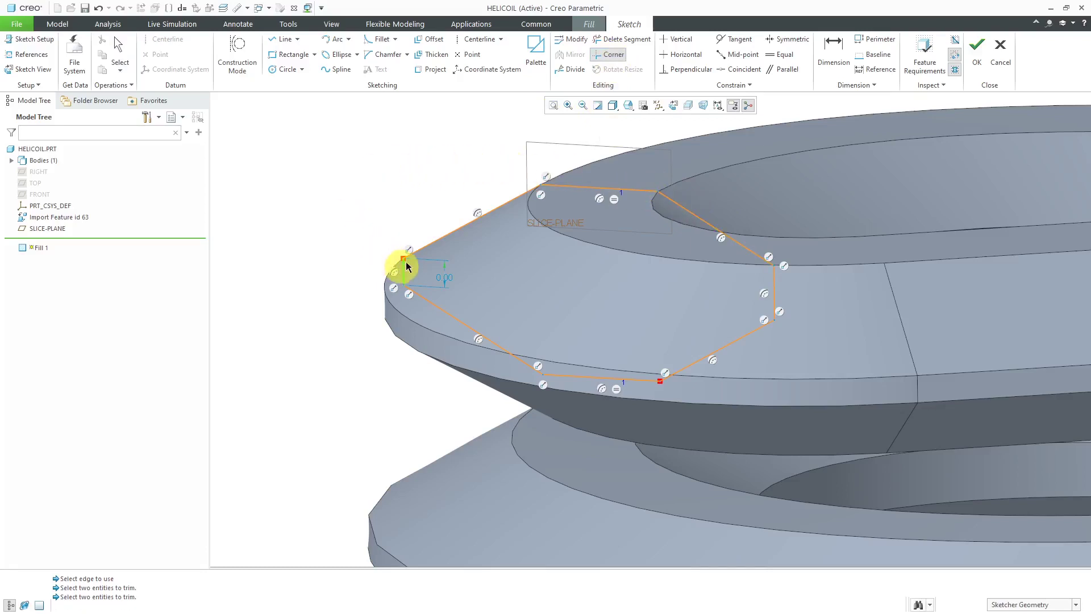
{"action": "left_click", "coordinate": [424, 250]}
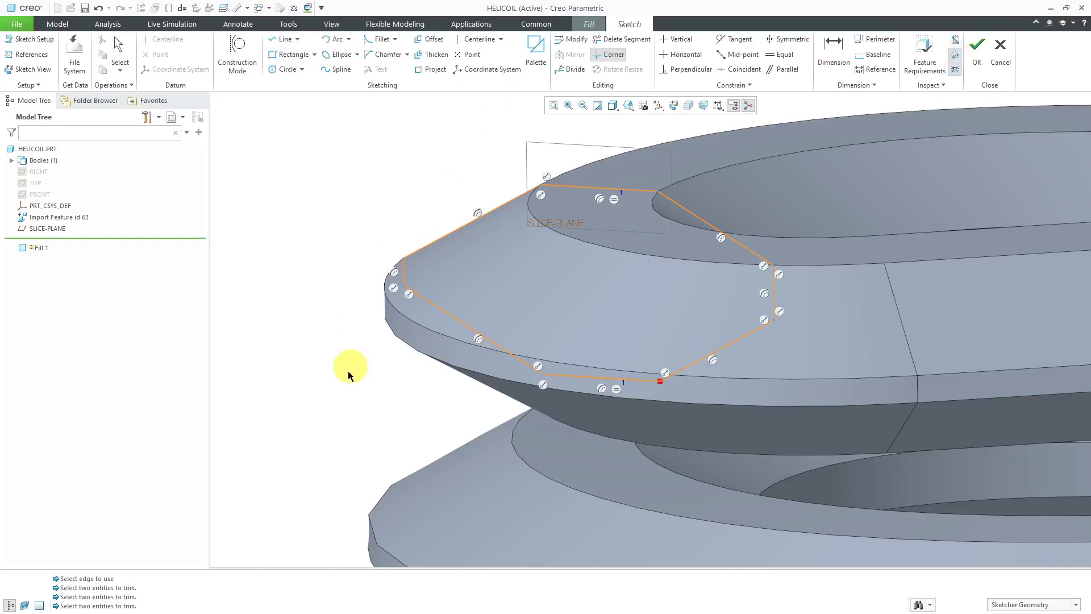
{"action": "left_click", "coordinate": [621, 382]}
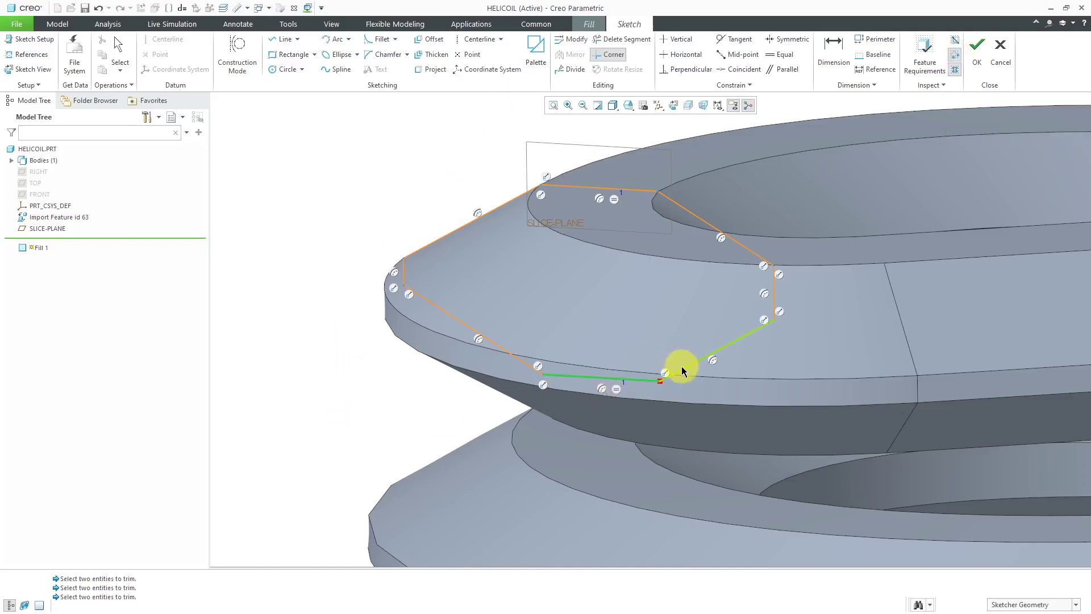
{"action": "left_click", "coordinate": [681, 367]}
{"action": "middle_click", "coordinate": [357, 204]}
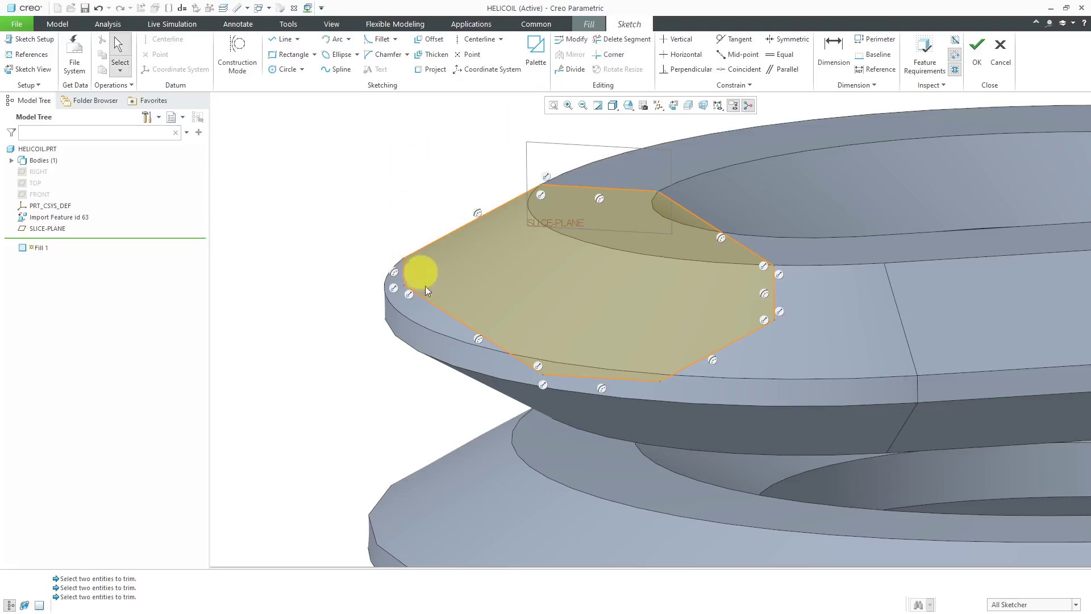
{"action": "left_click", "coordinate": [399, 282]}
{"action": "left_click", "coordinate": [458, 268]}
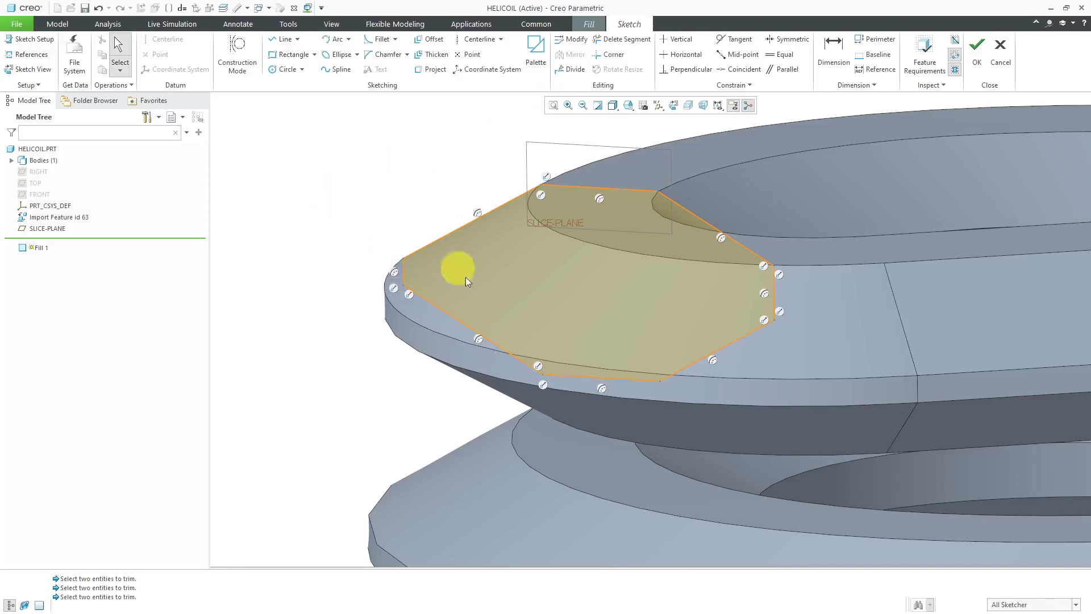
Step: Finish the sketch and Fill 1 surface, then orbit to a top view
{"action": "left_click", "coordinate": [977, 54]}
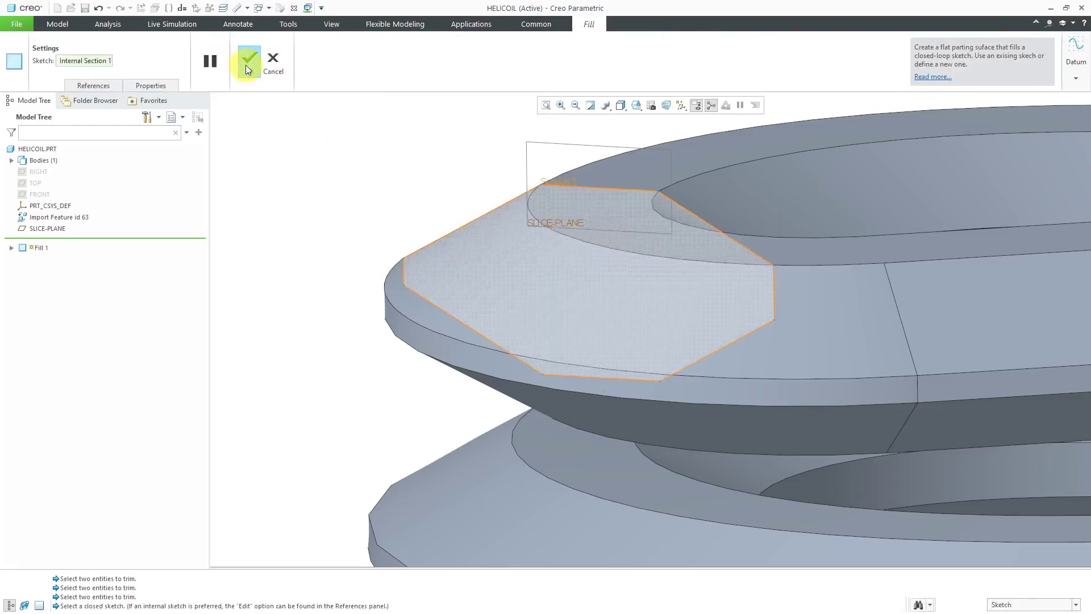
{"action": "left_click", "coordinate": [246, 64]}
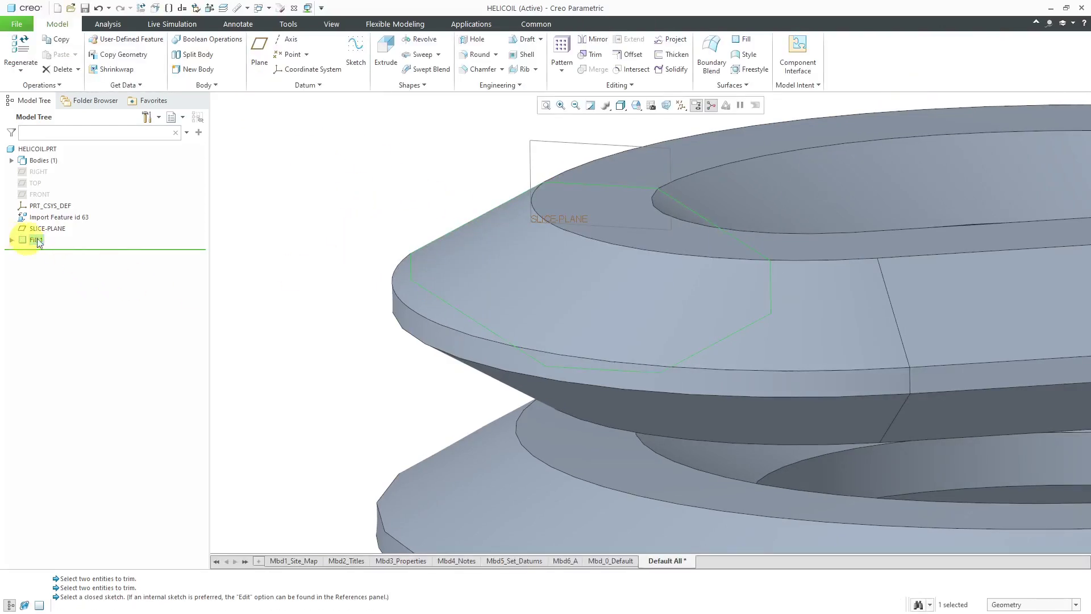
{"action": "left_click", "coordinate": [329, 253]}
{"action": "scroll", "coordinate": [462, 415], "scroll_direction": "down", "scroll_amount": 2}
{"action": "middle_click_drag", "start_coordinate": [462, 415], "coordinate": [398, 299]}
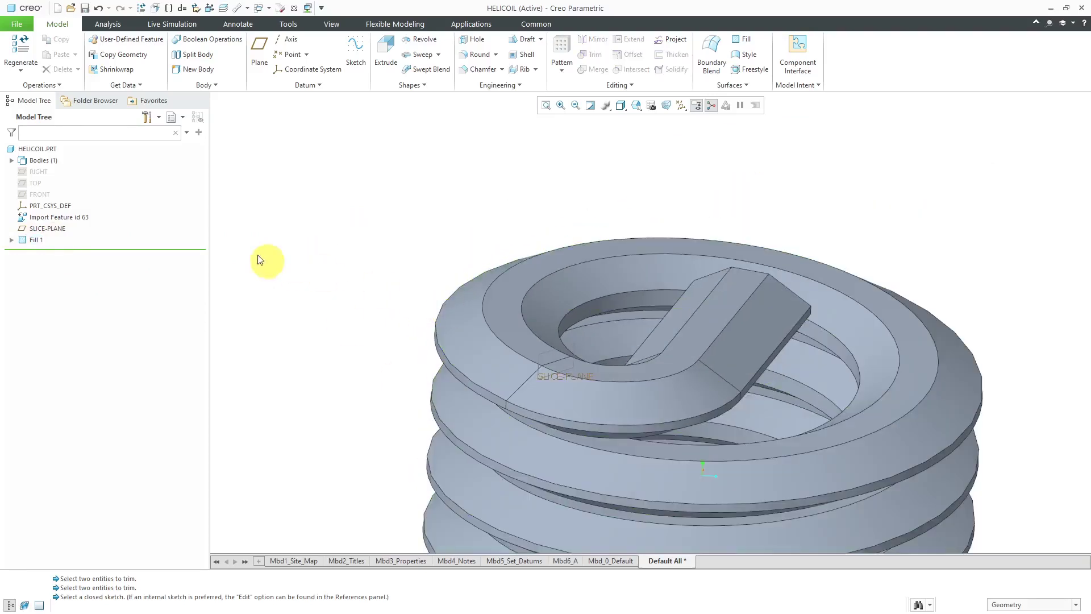
Step: Set up Split Body on the helicoil using the Fill 1 surface
{"action": "left_click", "coordinate": [194, 58]}
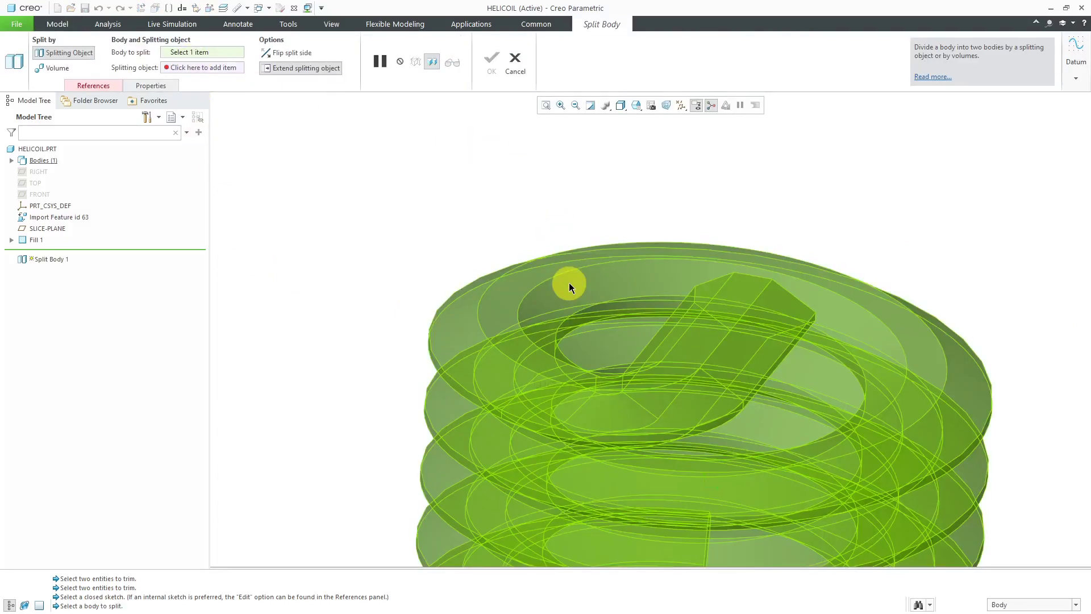
{"action": "left_click", "coordinate": [568, 282]}
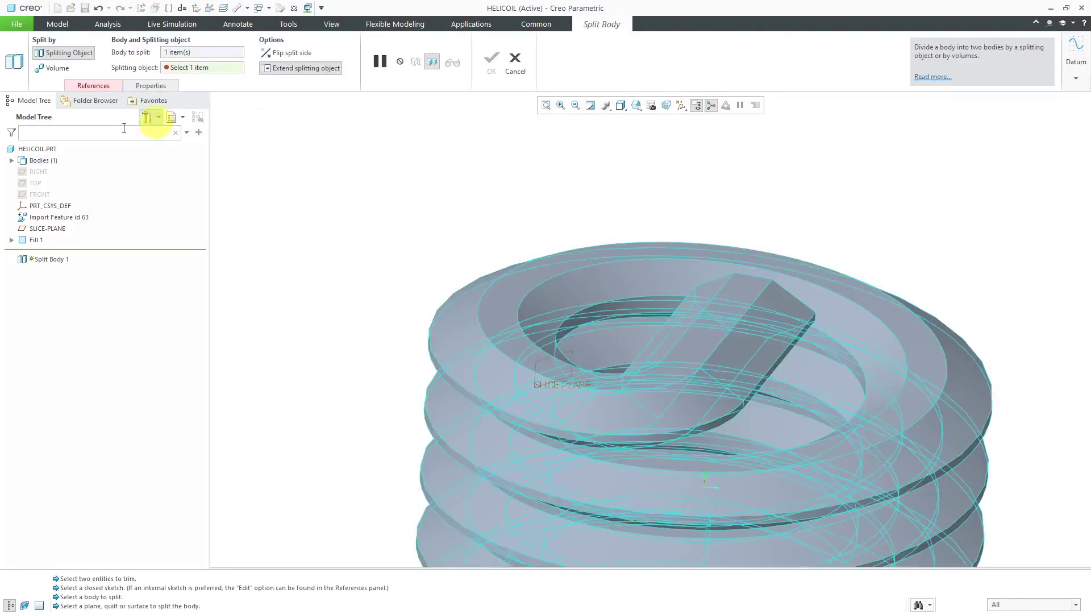
{"action": "left_click", "coordinate": [12, 161]}
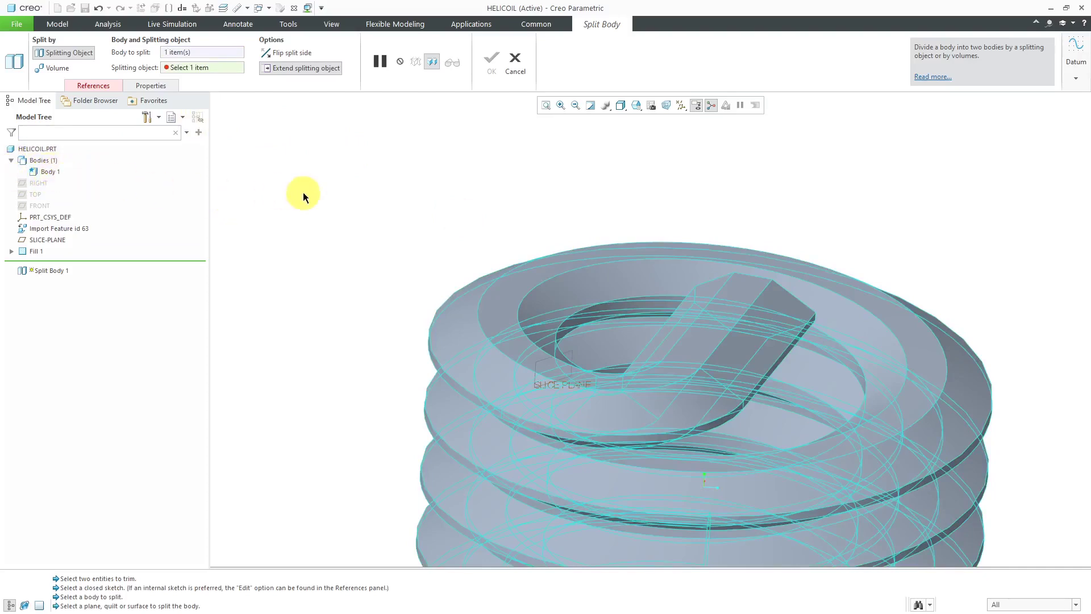
{"action": "right_click", "coordinate": [542, 394]}
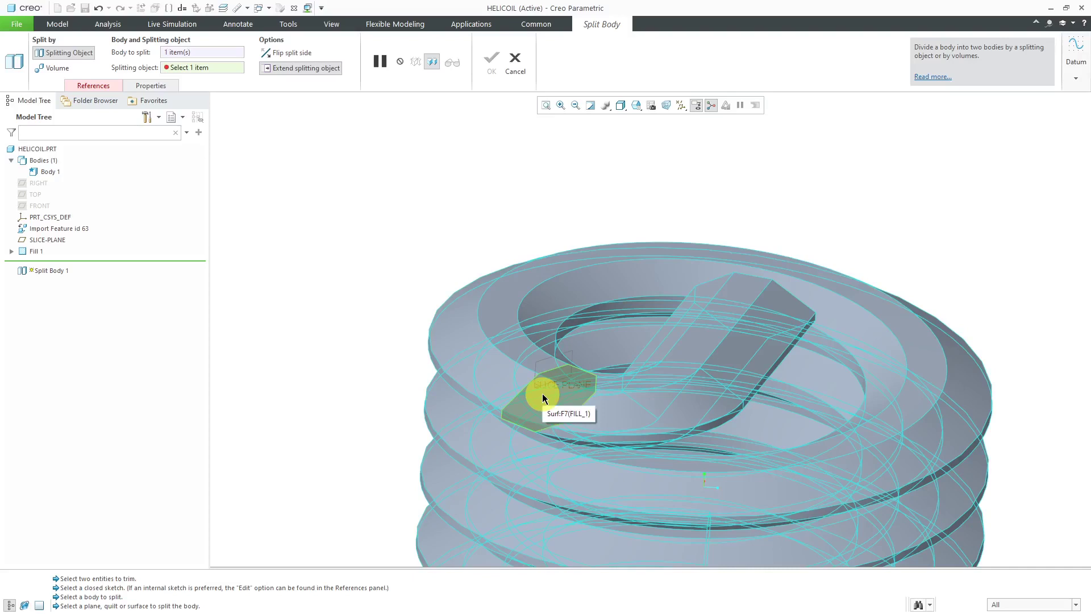
{"action": "left_click", "coordinate": [542, 397]}
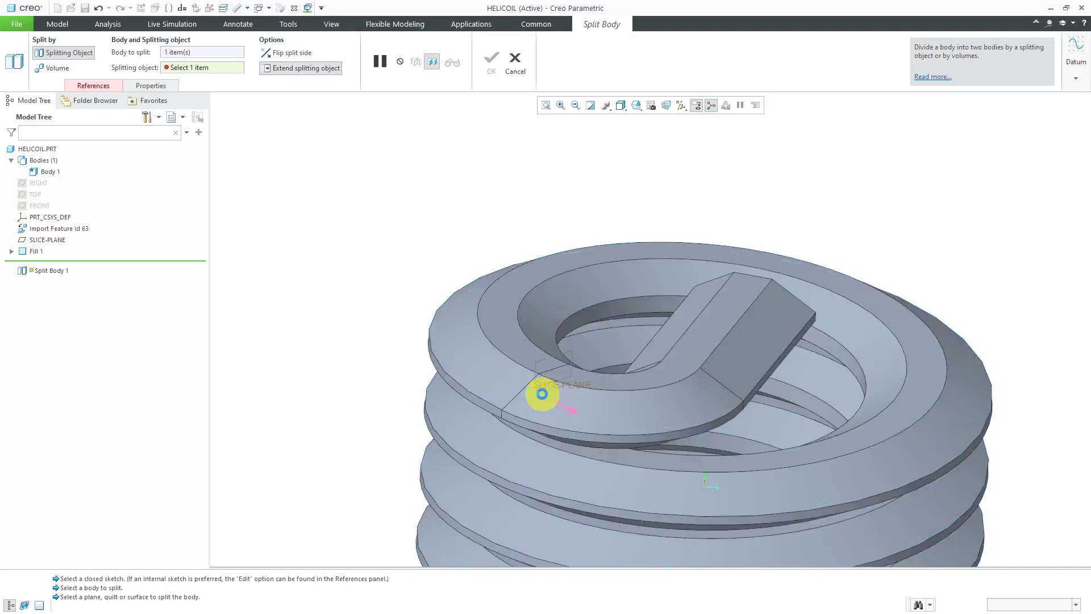
Step: Turn off Extend splitting object and complete Split Body 1
{"action": "scroll", "coordinate": [463, 293], "scroll_direction": "down", "scroll_amount": 3}
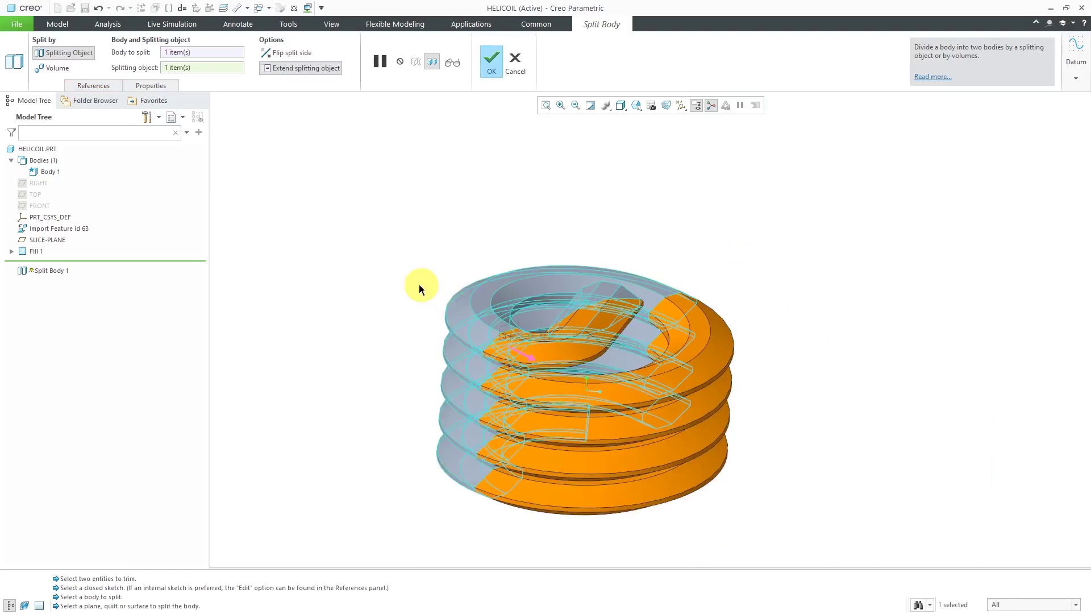
{"action": "mouse_move", "coordinate": [419, 288]}
{"action": "middle_mouse_down"}
{"action": "mouse_move", "coordinate": [419, 251]}
{"action": "mouse_move", "coordinate": [433, 254]}
{"action": "mouse_move", "coordinate": [420, 291]}
{"action": "mouse_move", "coordinate": [434, 276]}
{"action": "middle_mouse_up"}
{"action": "left_click", "coordinate": [313, 68]}
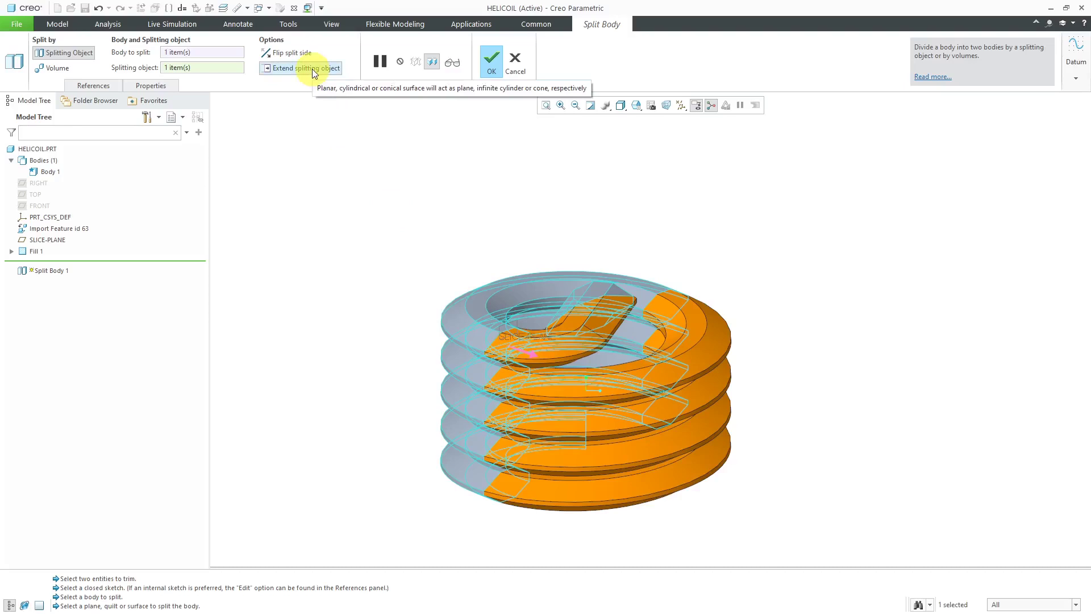
{"action": "left_click", "coordinate": [312, 69]}
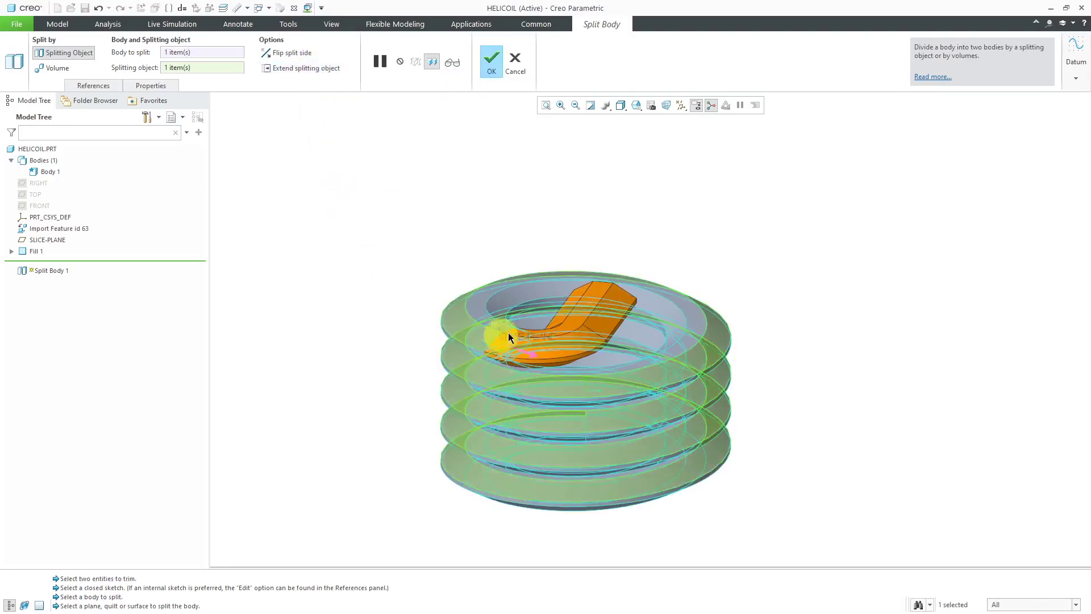
{"action": "middle_click_drag", "start_coordinate": [500, 334], "coordinate": [462, 348]}
{"action": "scroll", "coordinate": [462, 348], "scroll_direction": "down", "scroll_amount": 5}
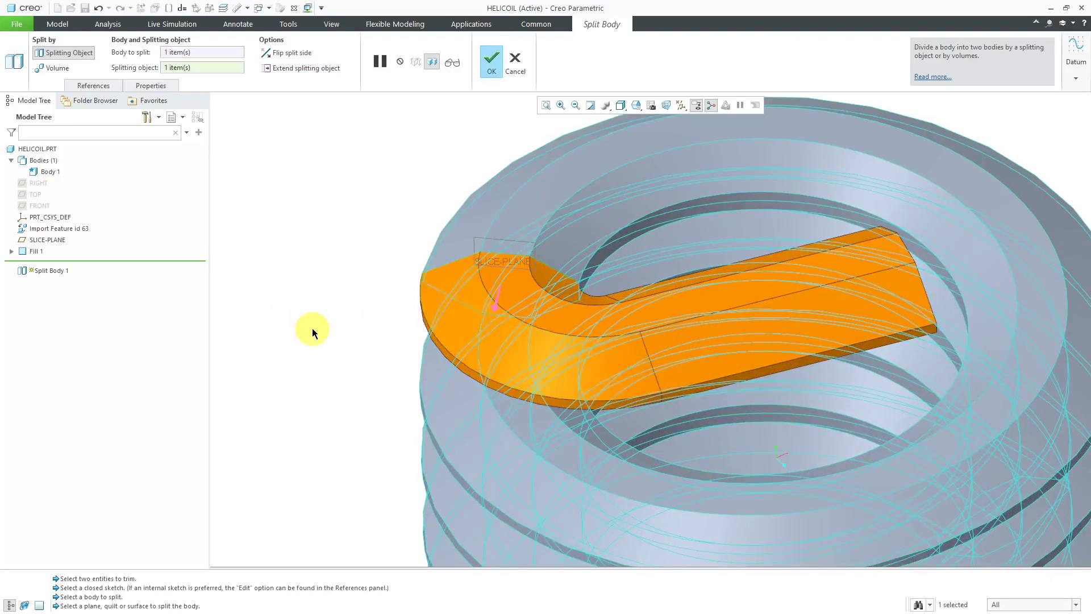
{"action": "left_click", "coordinate": [498, 62]}
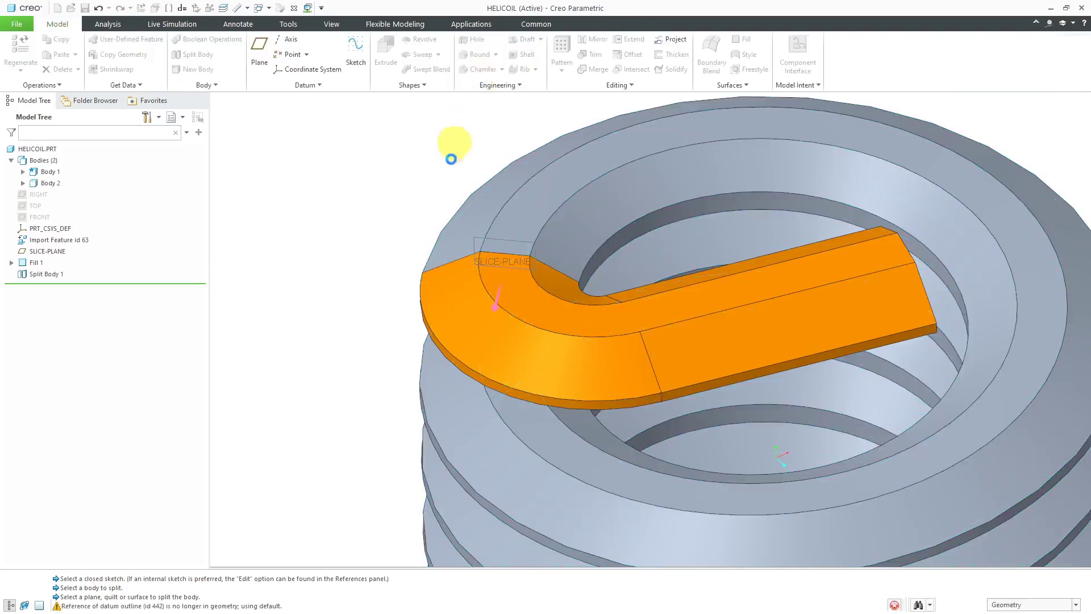
Step: Expand Body 1 and Body 2 in the model tree
{"action": "left_click", "coordinate": [22, 183]}
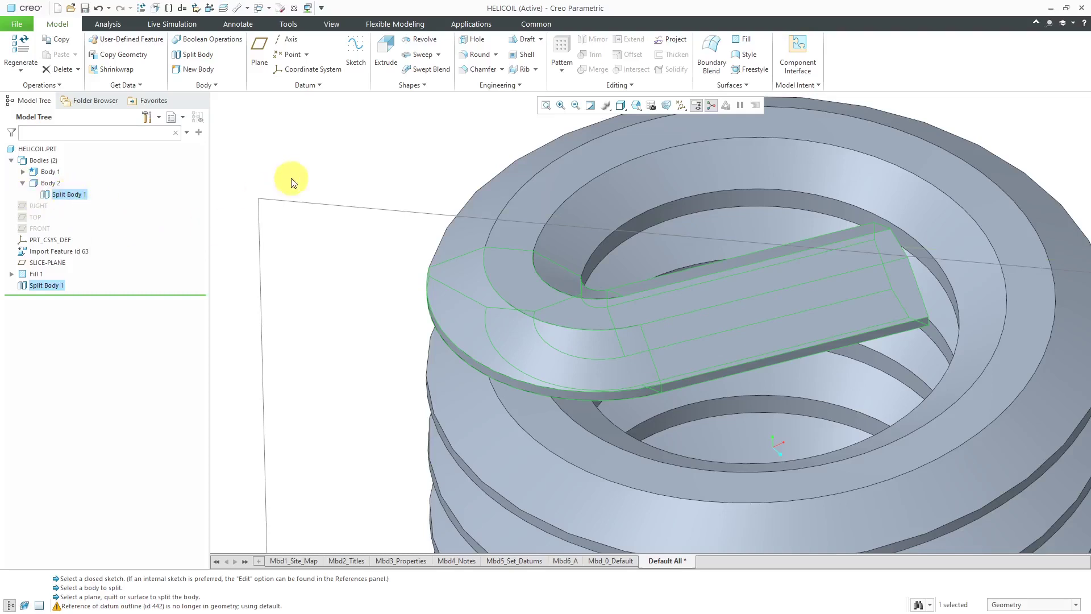
{"action": "left_click", "coordinate": [23, 172]}
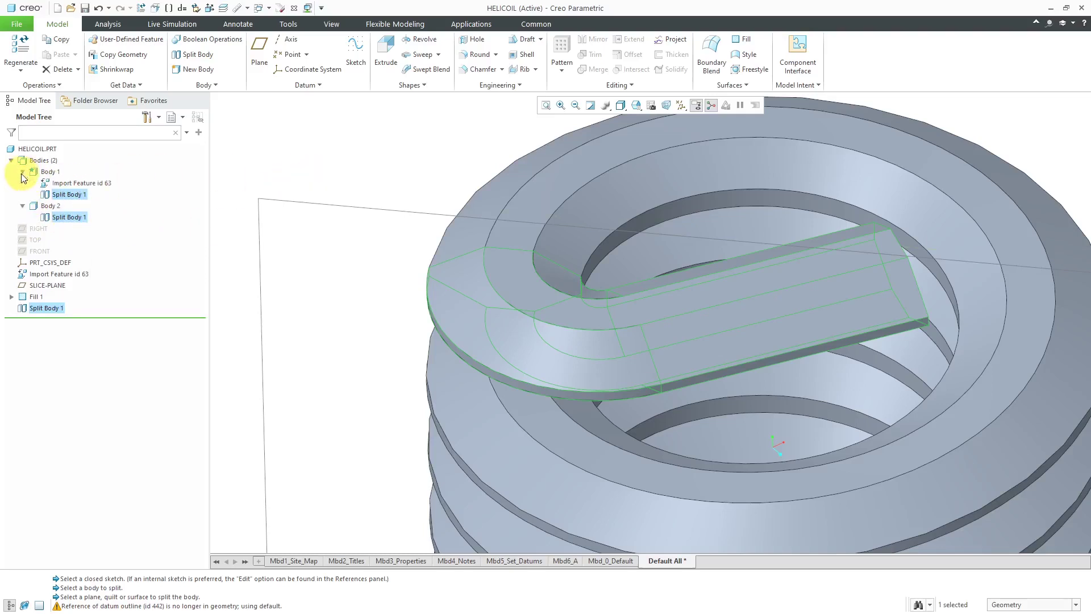
{"action": "left_click", "coordinate": [364, 267]}
{"action": "scroll", "coordinate": [407, 306], "scroll_direction": "down", "scroll_amount": 1}
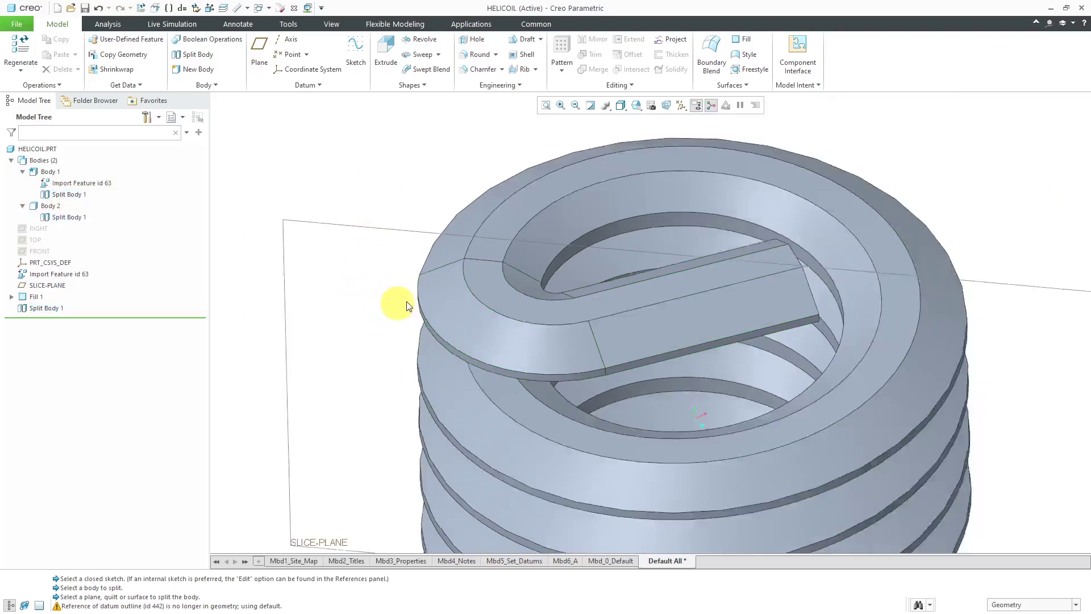
{"action": "scroll", "coordinate": [407, 305], "scroll_direction": "down", "scroll_amount": 2}
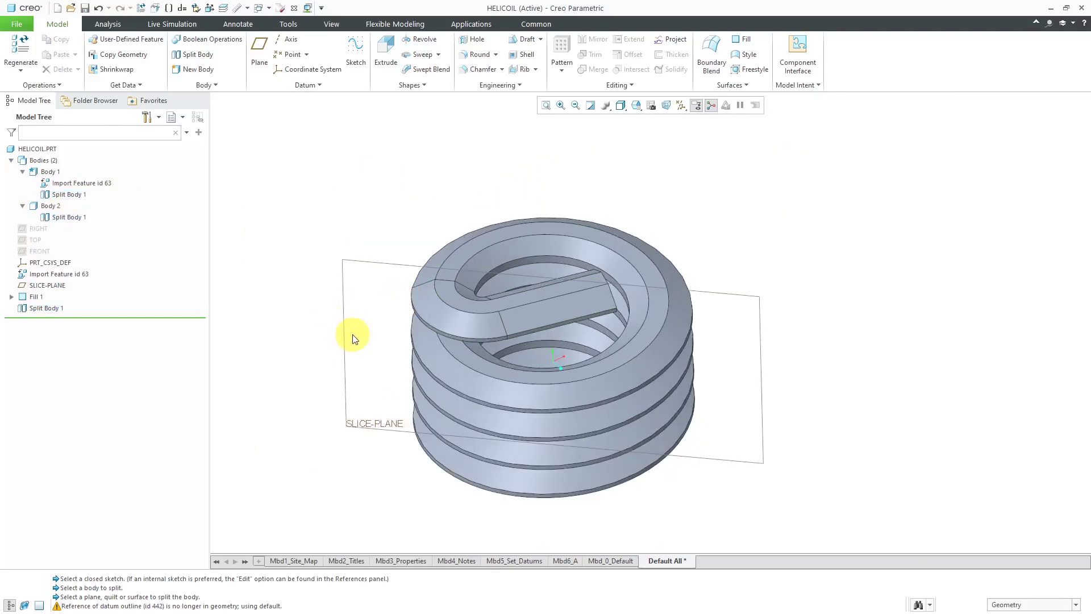
Step: Hide SLICE-PLANE and select Body 2, the tang
{"action": "left_click", "coordinate": [344, 336]}
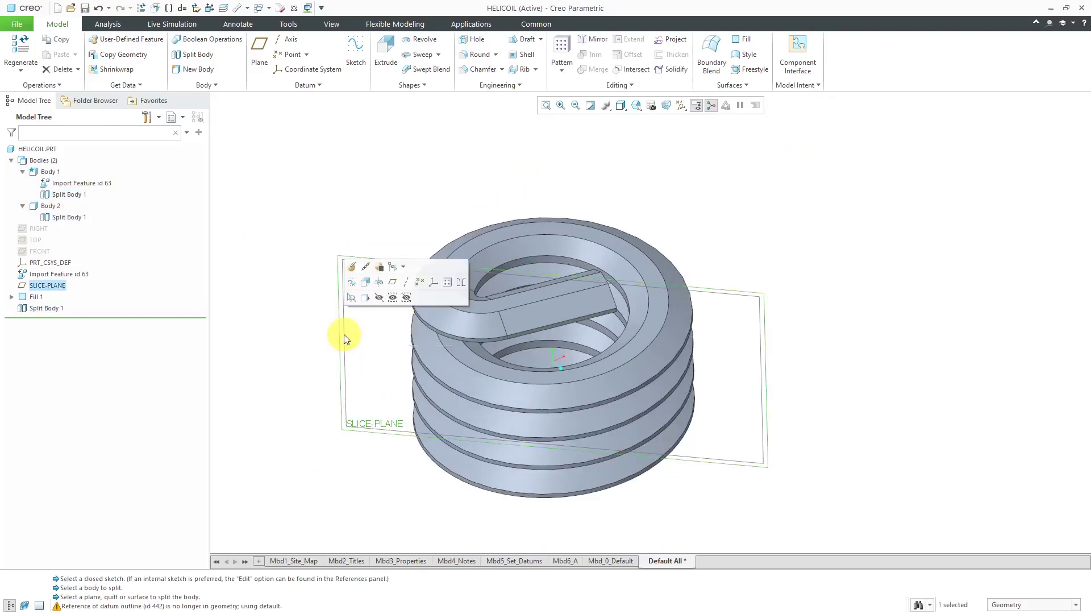
{"action": "left_click", "coordinate": [392, 297]}
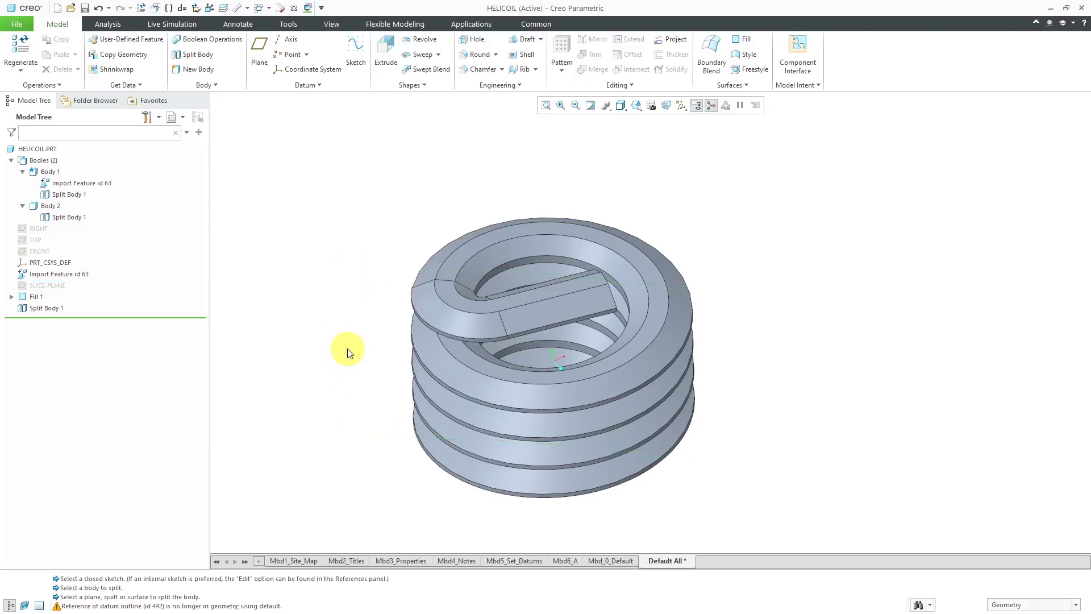
{"action": "middle_click_drag", "start_coordinate": [346, 356], "coordinate": [387, 353]}
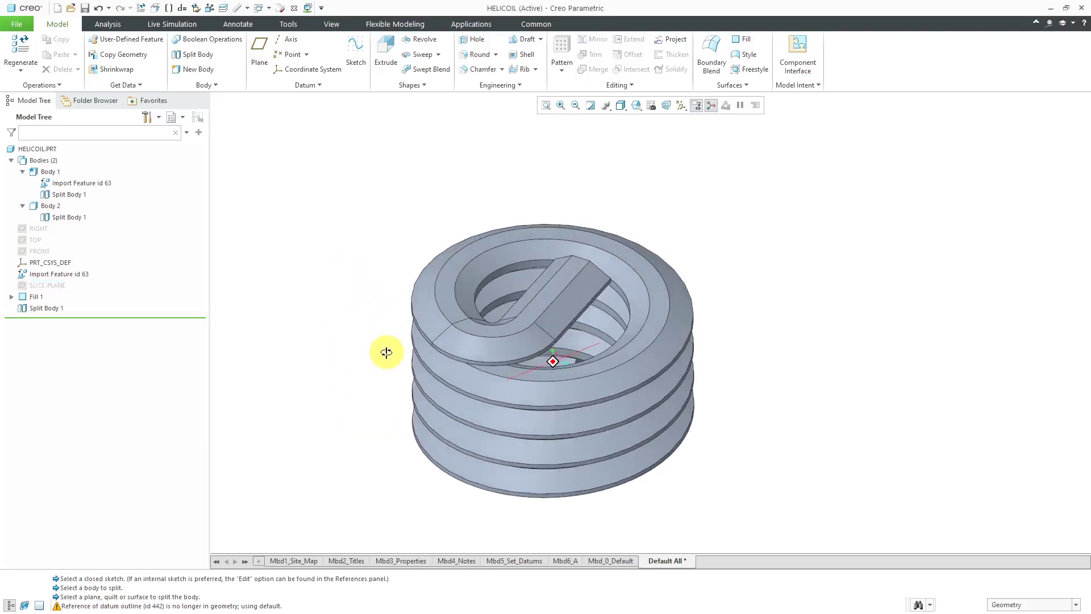
{"action": "left_click", "coordinate": [48, 205]}
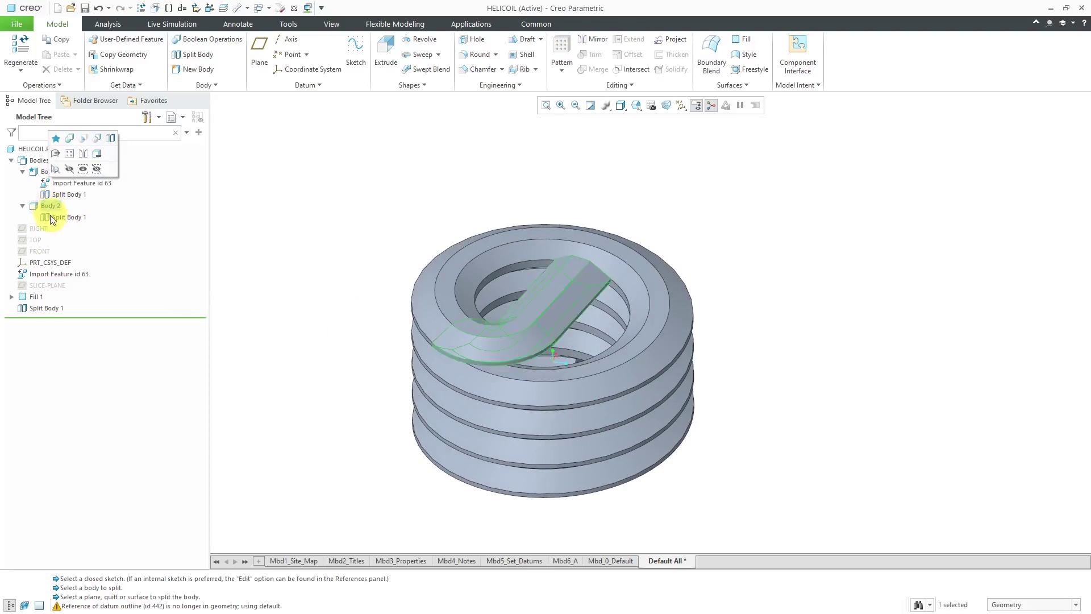
Step: Remove Body 2 with a Remove Body feature, checking References and Properties first
{"action": "left_click", "coordinate": [98, 154]}
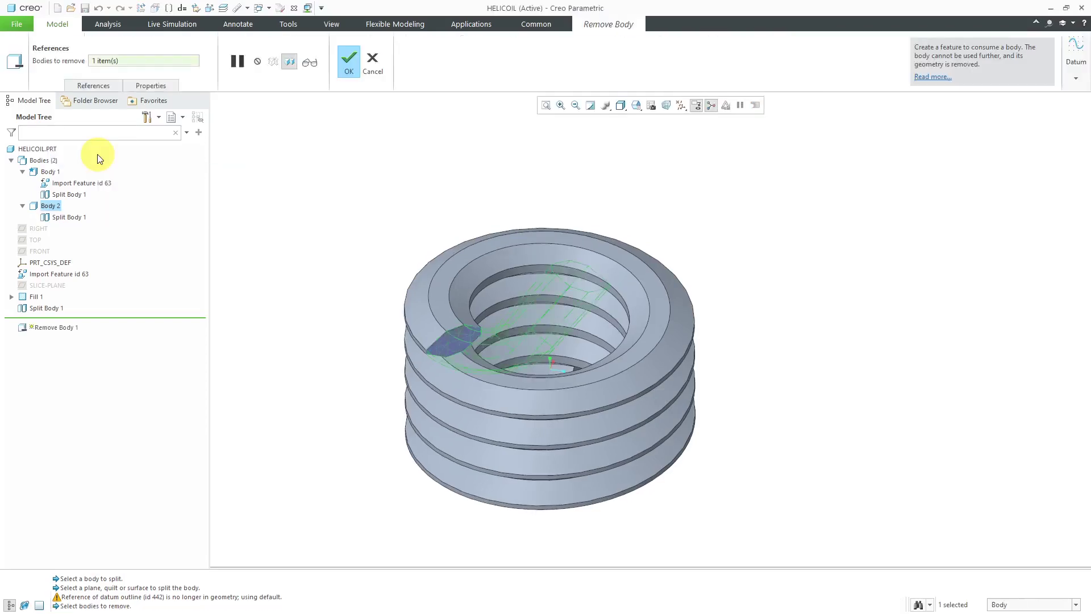
{"action": "mouse_move", "coordinate": [336, 304]}
{"action": "middle_mouse_down"}
{"action": "mouse_move", "coordinate": [363, 287]}
{"action": "mouse_move", "coordinate": [455, 278]}
{"action": "mouse_move", "coordinate": [358, 299]}
{"action": "mouse_move", "coordinate": [364, 280]}
{"action": "mouse_move", "coordinate": [353, 290]}
{"action": "middle_mouse_up"}
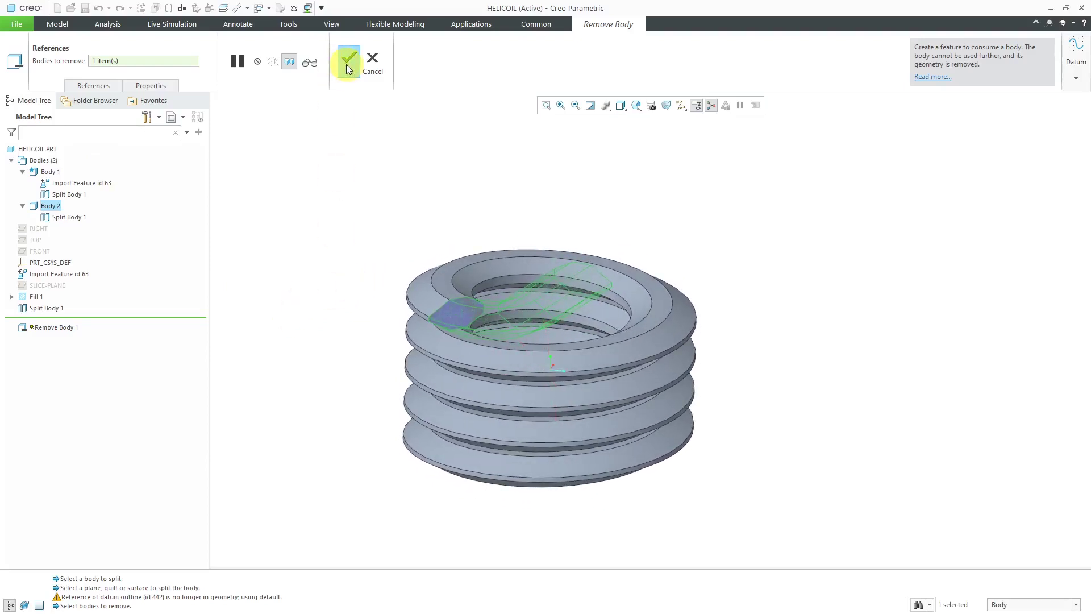
{"action": "left_click", "coordinate": [107, 86]}
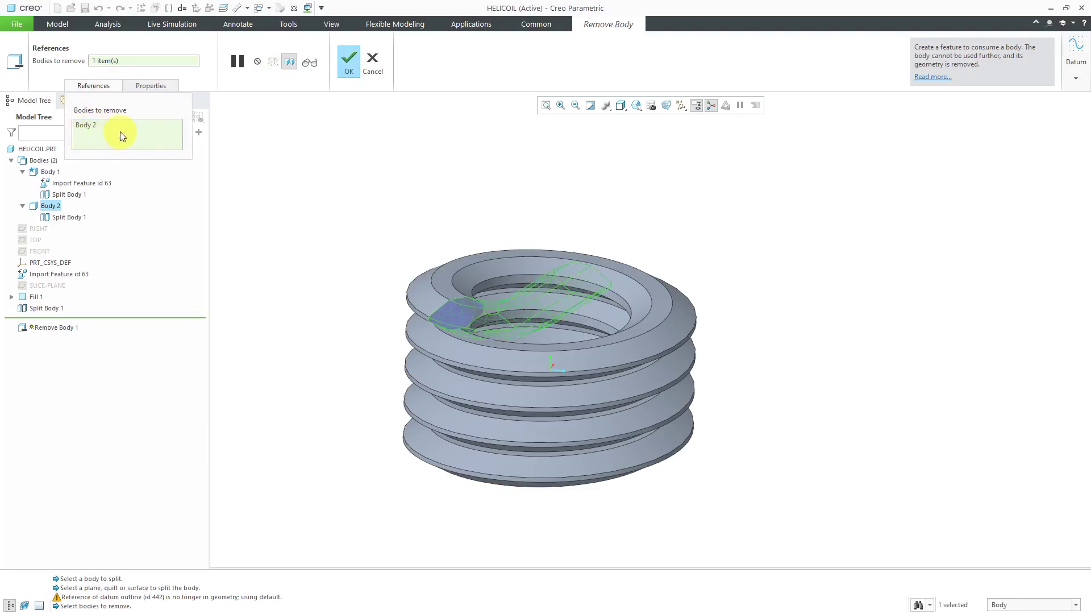
{"action": "left_click", "coordinate": [151, 86]}
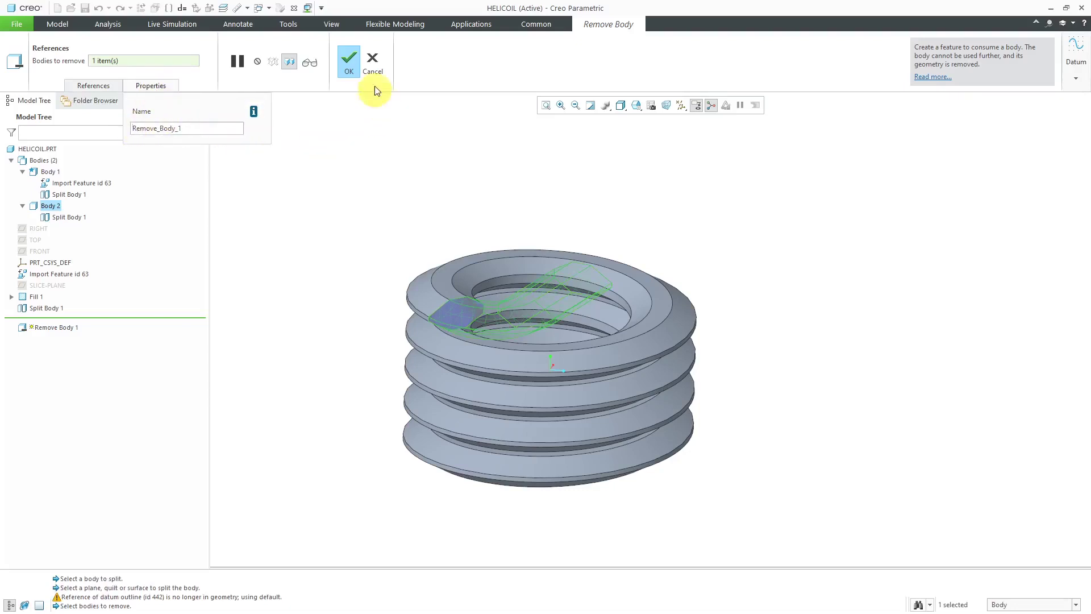
{"action": "left_click", "coordinate": [348, 62]}
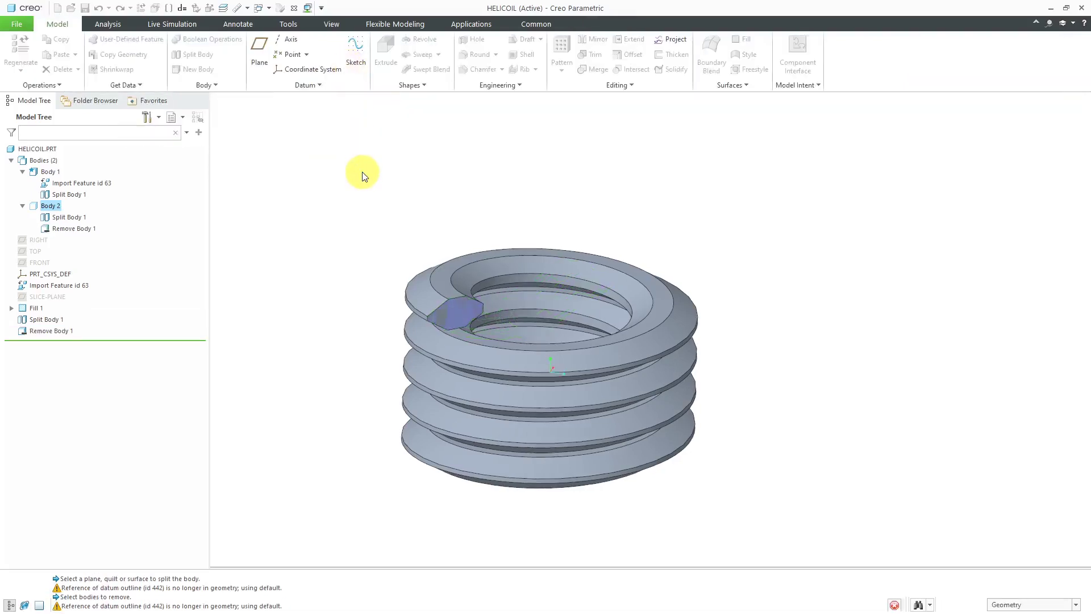
Step: Hide the Fill 1 surface and check that the coil ends cleanly where the tang was cut
{"action": "scroll", "coordinate": [414, 334], "scroll_direction": "down", "scroll_amount": 3}
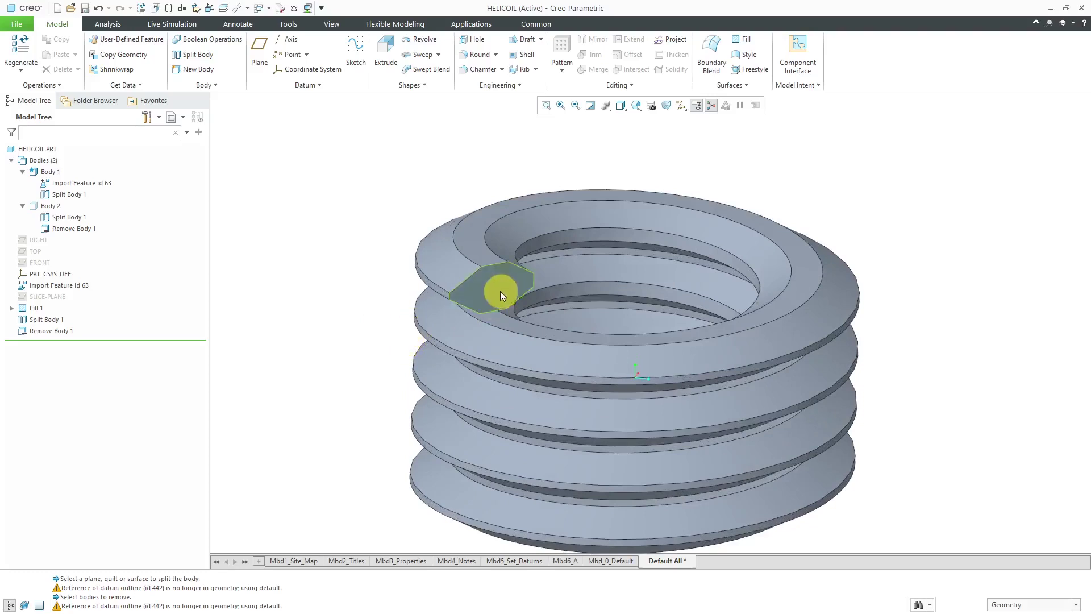
{"action": "left_click", "coordinate": [33, 311]}
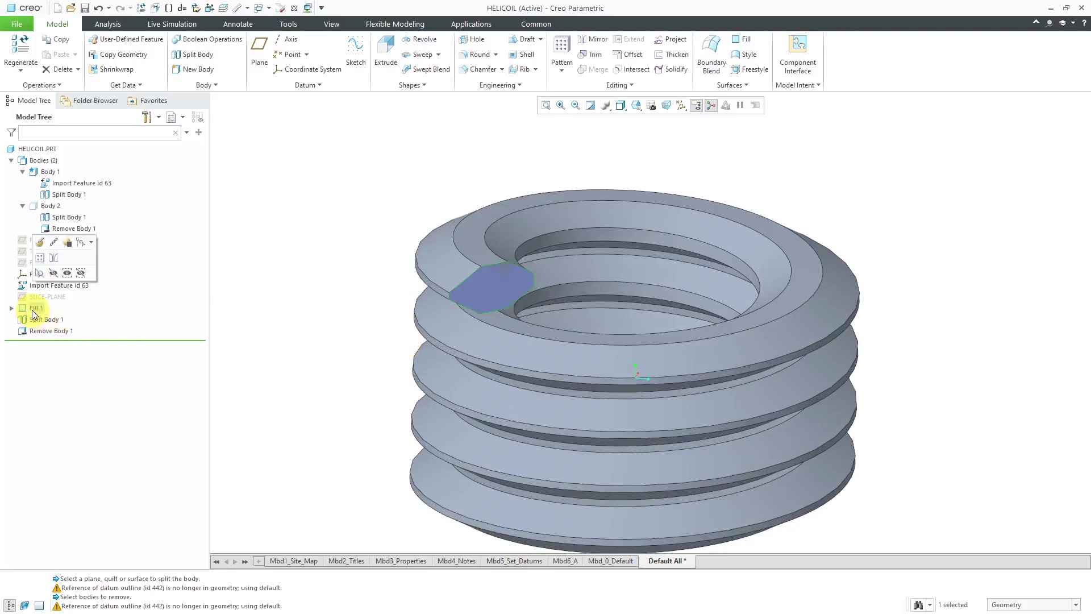
{"action": "left_click", "coordinate": [53, 273]}
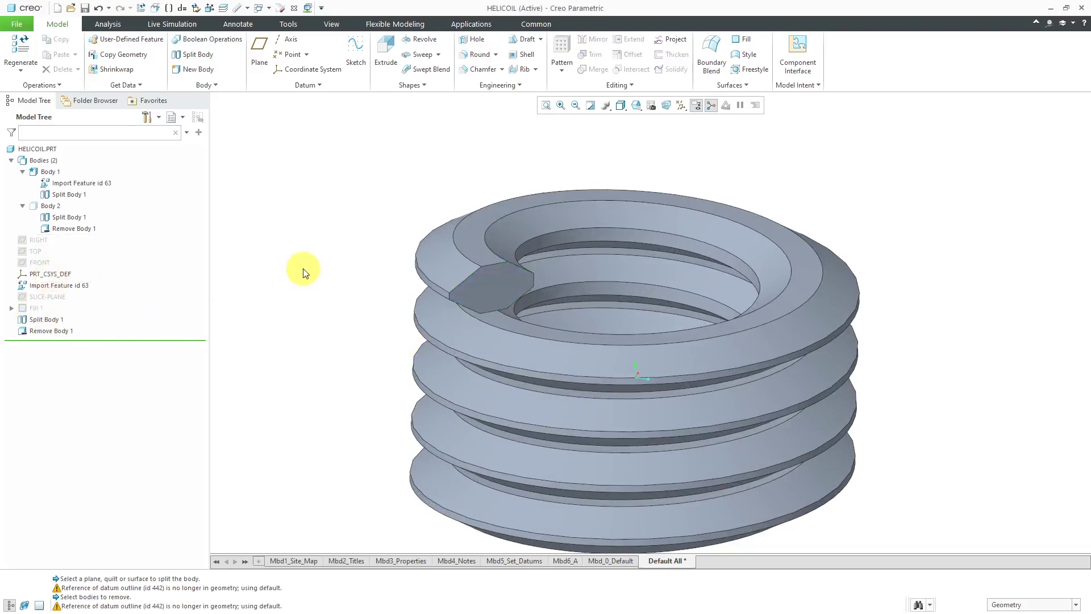
{"action": "scroll", "coordinate": [692, 181], "scroll_direction": "up", "scroll_amount": 2}
{"action": "mouse_move", "coordinate": [611, 219]}
{"action": "middle_mouse_down"}
{"action": "mouse_move", "coordinate": [621, 190]}
{"action": "mouse_move", "coordinate": [628, 195]}
{"action": "mouse_move", "coordinate": [605, 215]}
{"action": "mouse_move", "coordinate": [653, 220]}
{"action": "mouse_move", "coordinate": [566, 229]}
{"action": "middle_mouse_up"}
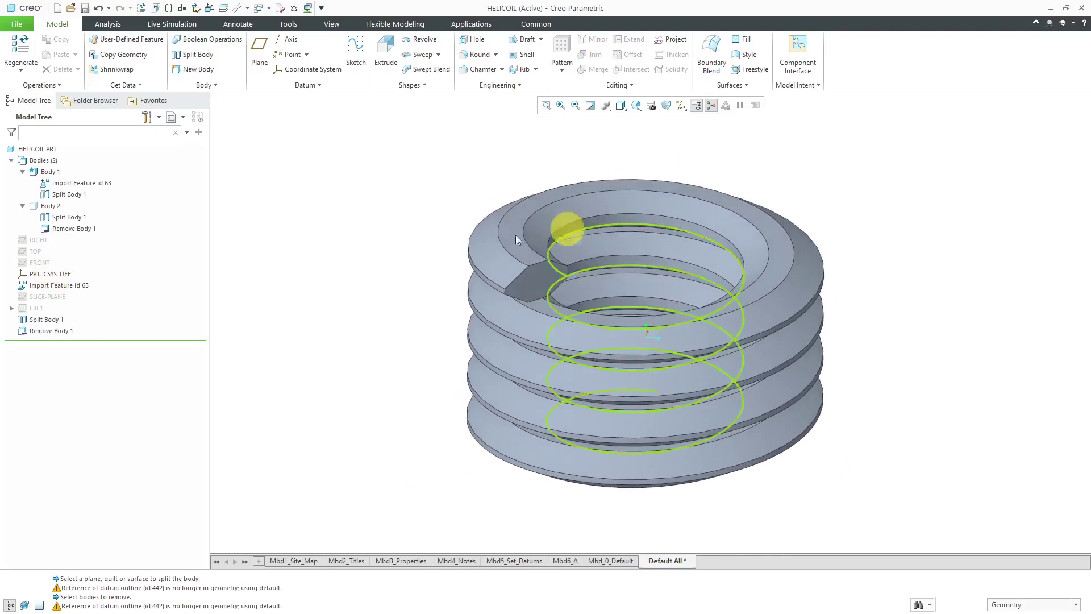
{"action": "left_click", "coordinate": [49, 321]}
{"action": "left_click", "coordinate": [41, 331]}
{"action": "left_click", "coordinate": [340, 282]}
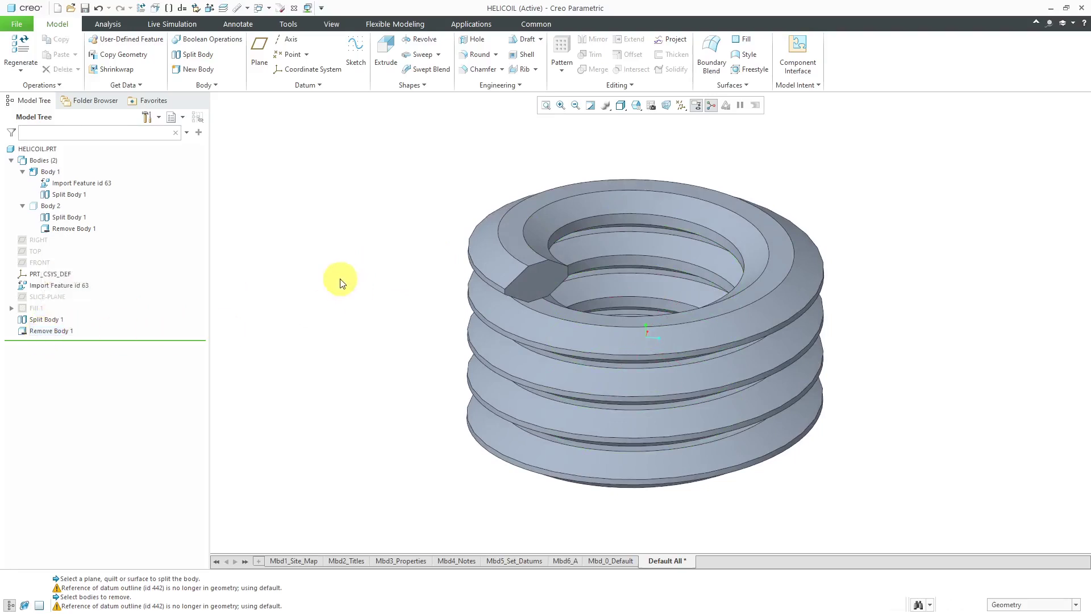